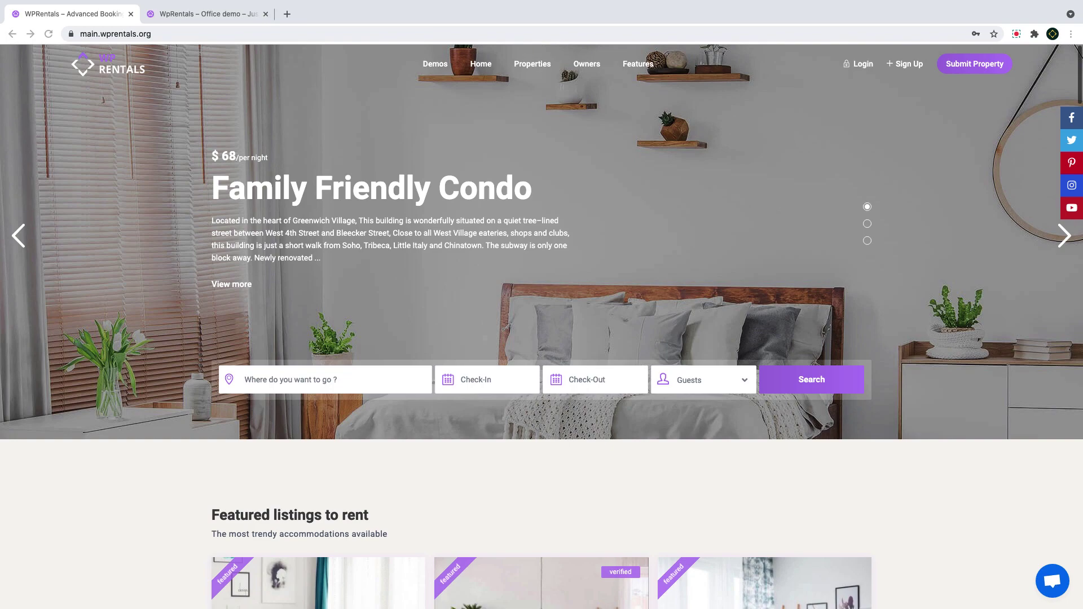
# Switch to the office demo tab with the Hourly Desk in Midtown listing ($50 per hour)
pyautogui.hotkey('ctrl', 'Tab')
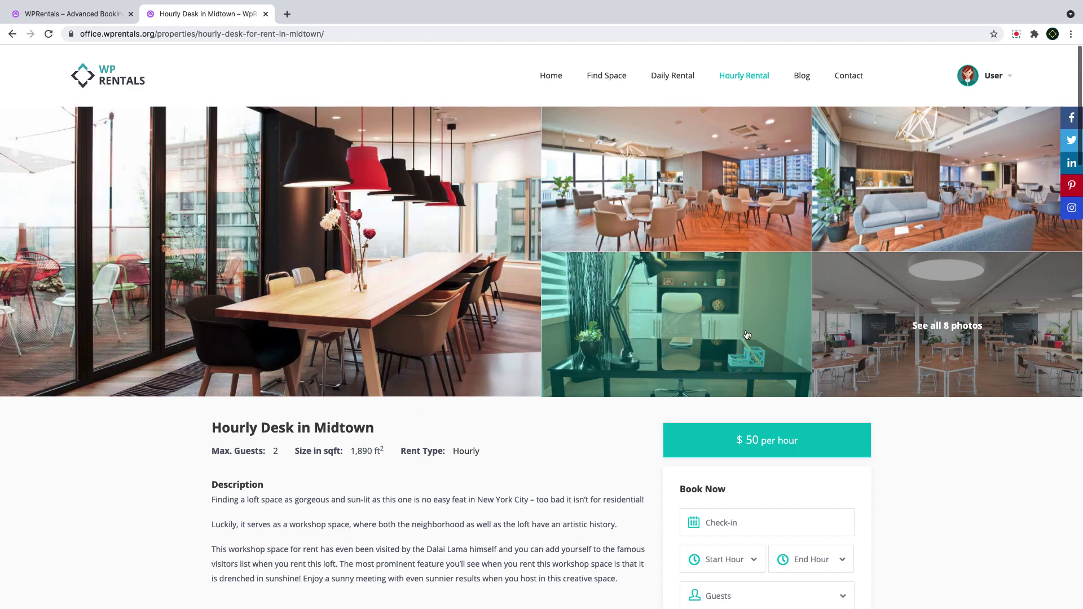
# Pick check-in 4 May with start hour 8:00 and end hour 16:00
pyautogui.scroll(-5, 747, 335)
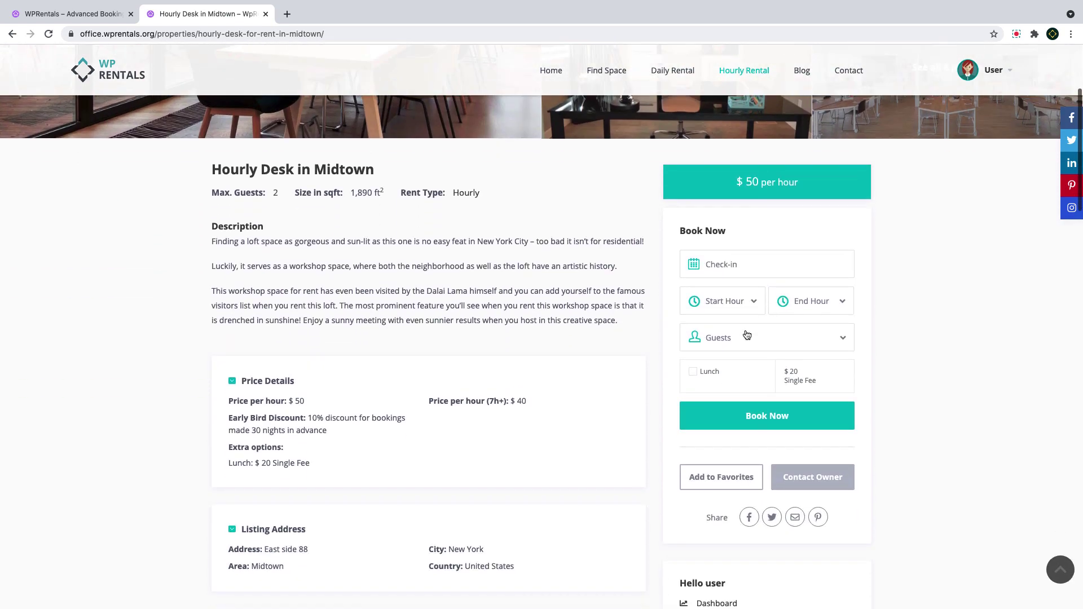
pyautogui.click(761, 271)
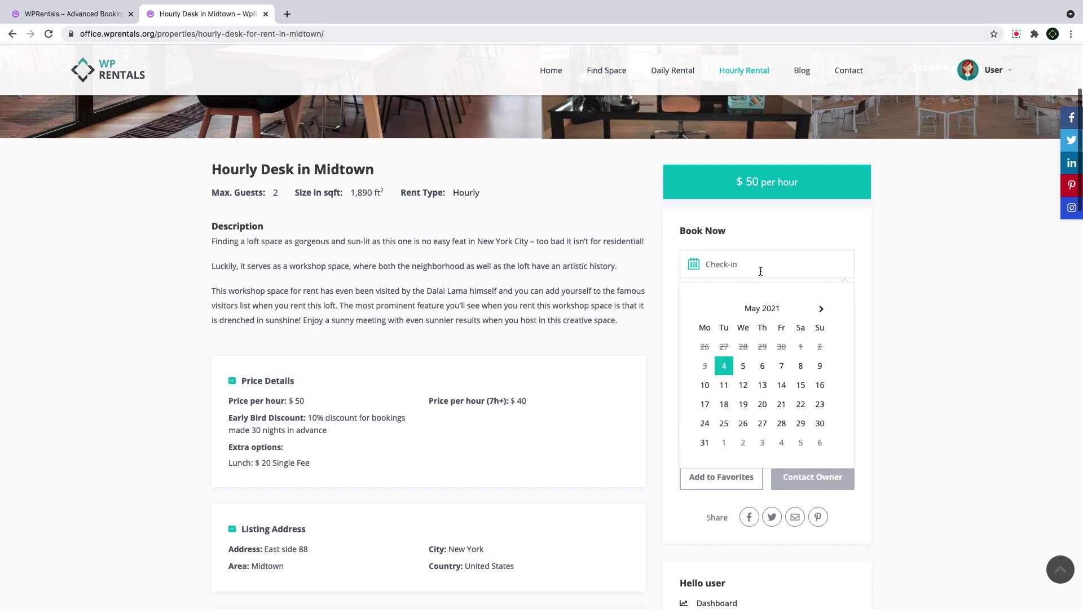
pyautogui.click(725, 368)
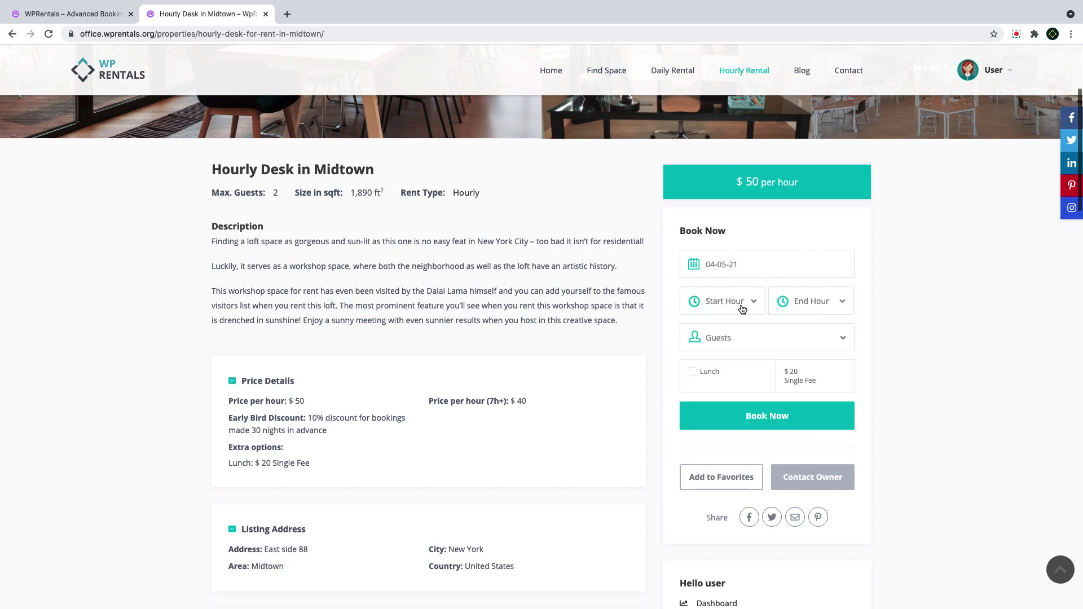
pyautogui.click(743, 309)
pyautogui.click(720, 369)
pyautogui.click(815, 315)
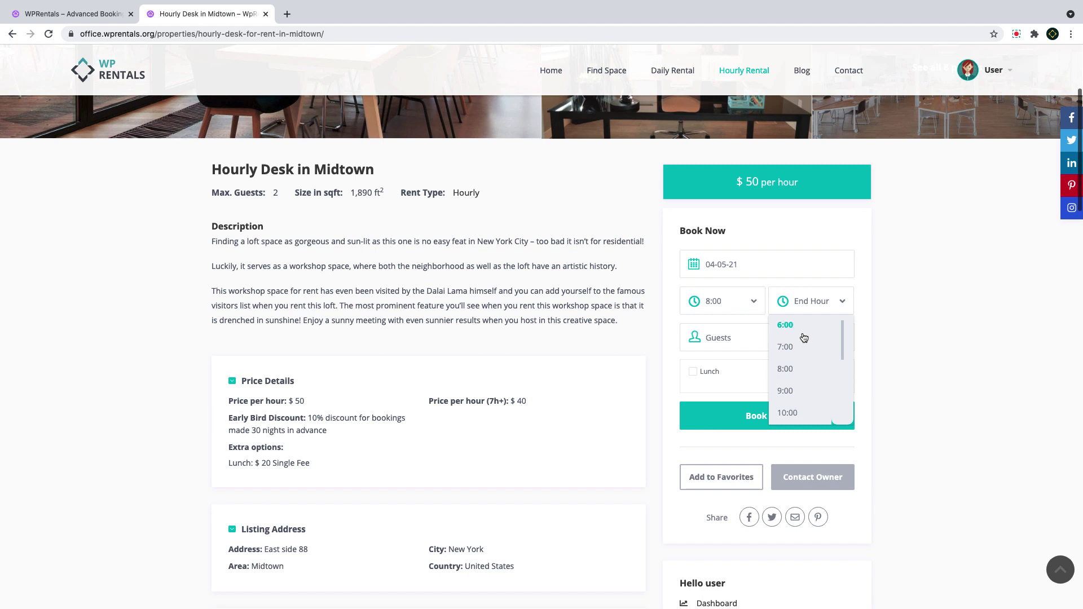
pyautogui.scroll(-5, 791, 390)
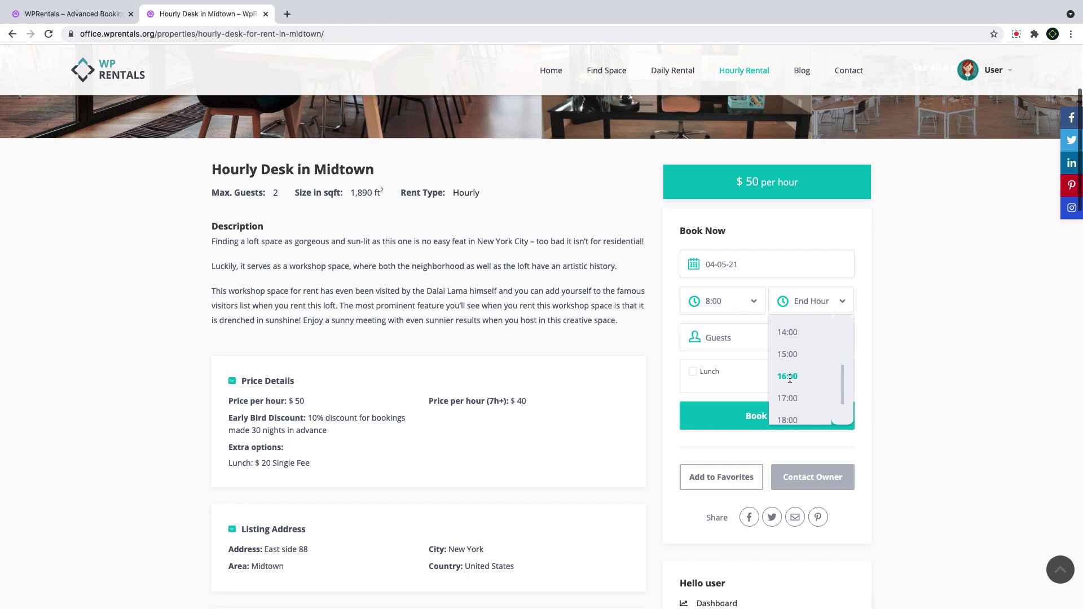
pyautogui.click(789, 377)
pyautogui.scroll(1, 790, 379)
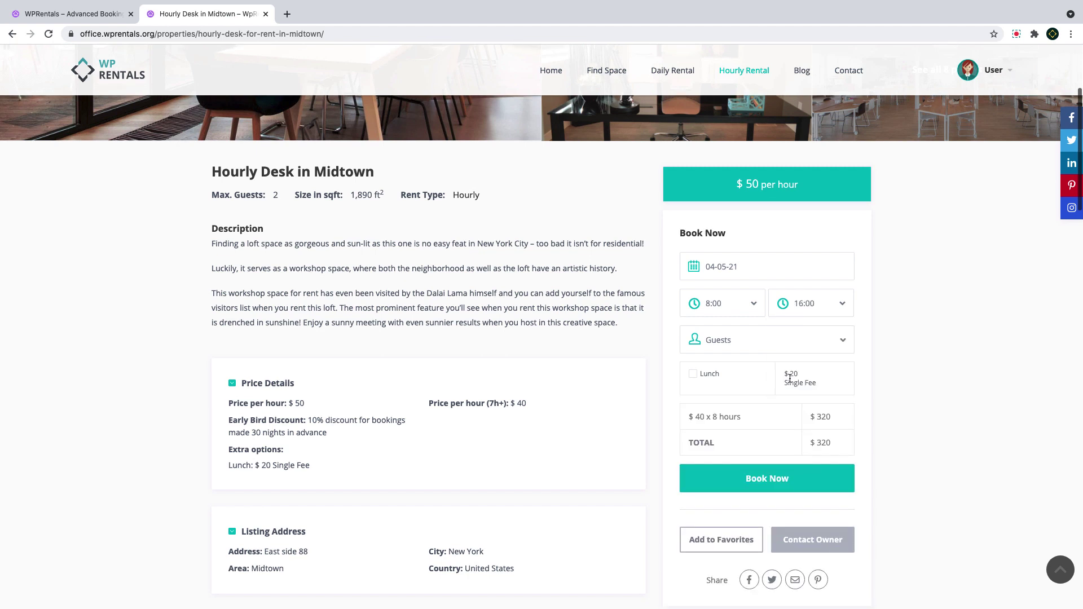
# Set guests to 2 and send the $320 booking request
pyautogui.click(758, 487)
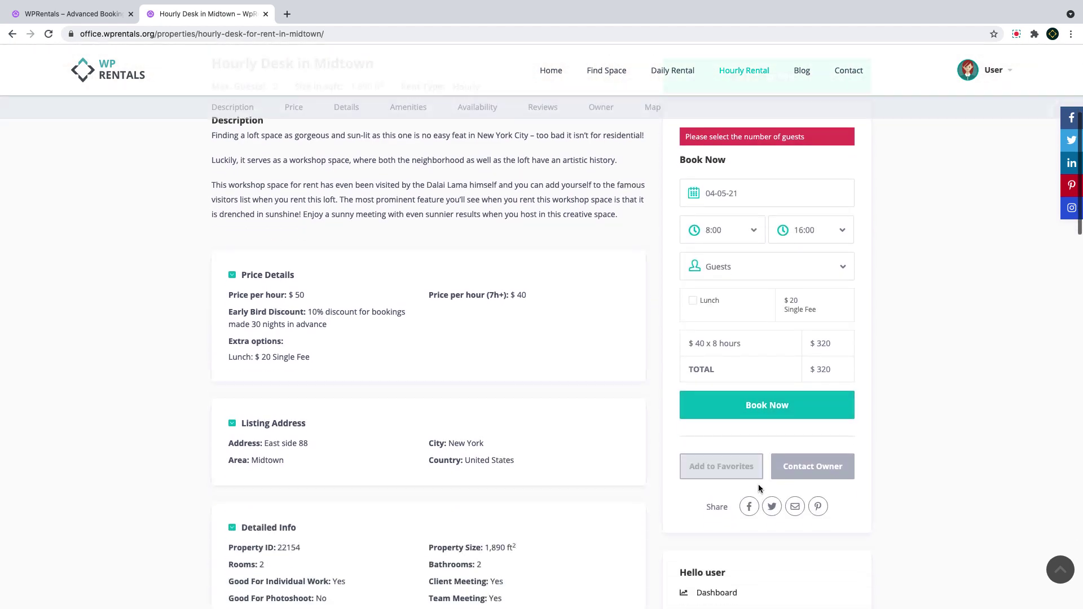
pyautogui.click(737, 273)
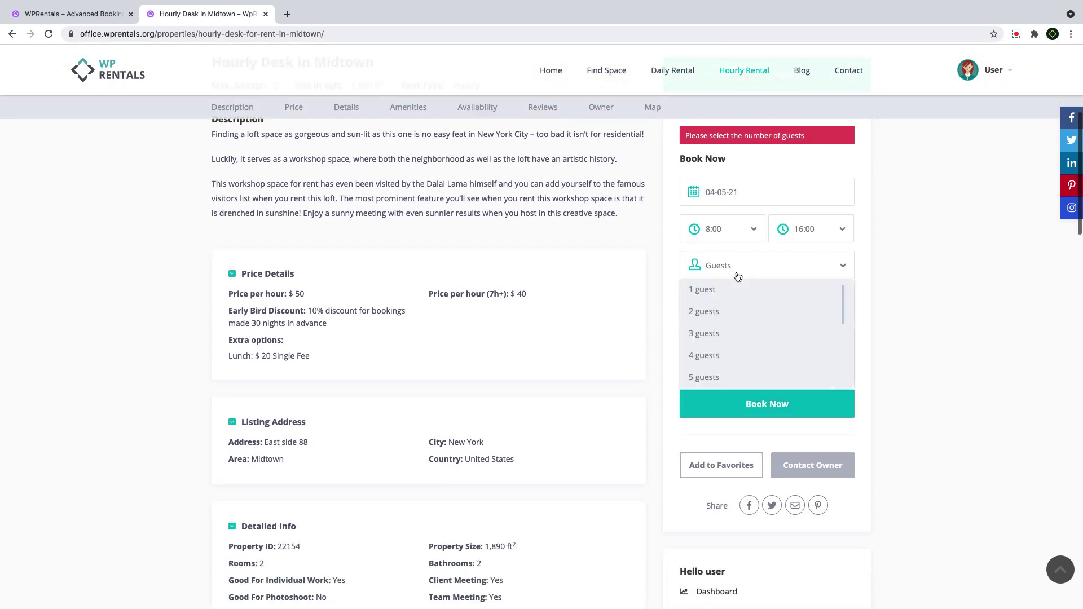
pyautogui.click(725, 311)
pyautogui.click(761, 375)
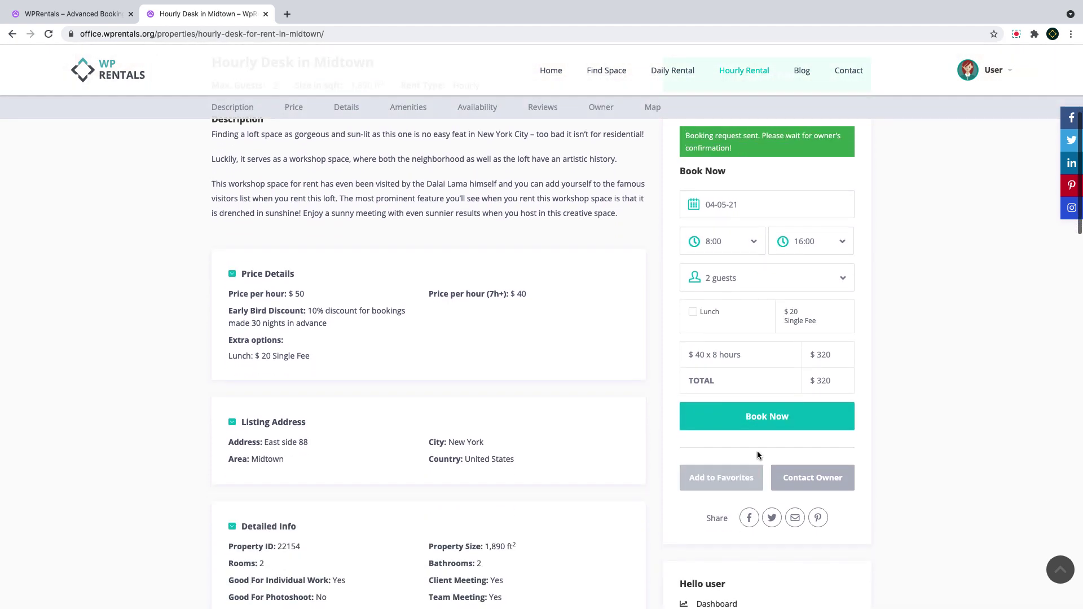
# Change the check-in date to 5 May, keeping the 8:00 start hour
pyautogui.click(725, 244)
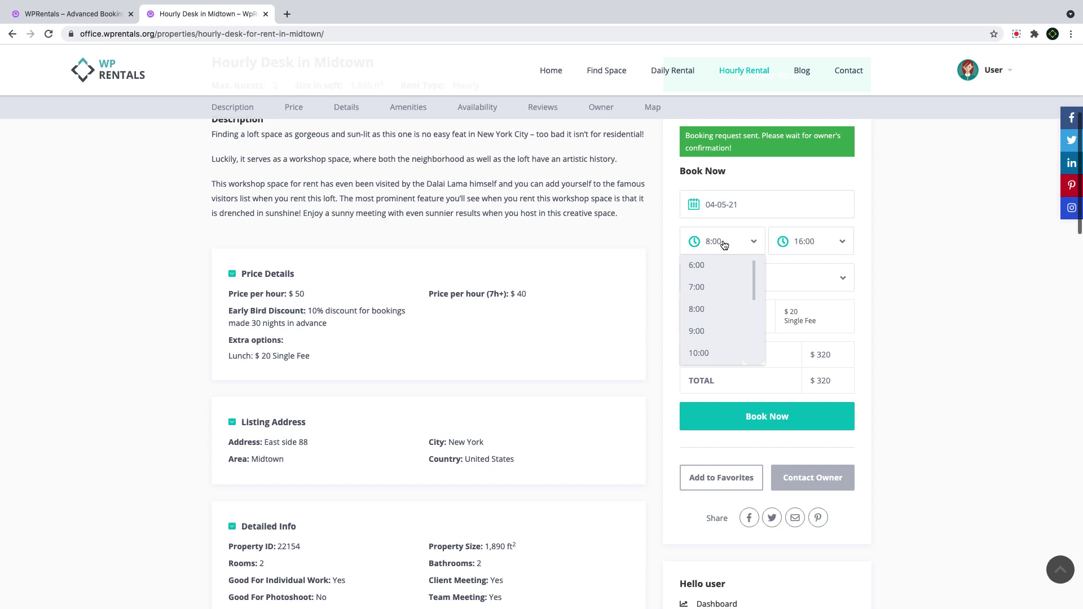
pyautogui.click(725, 244)
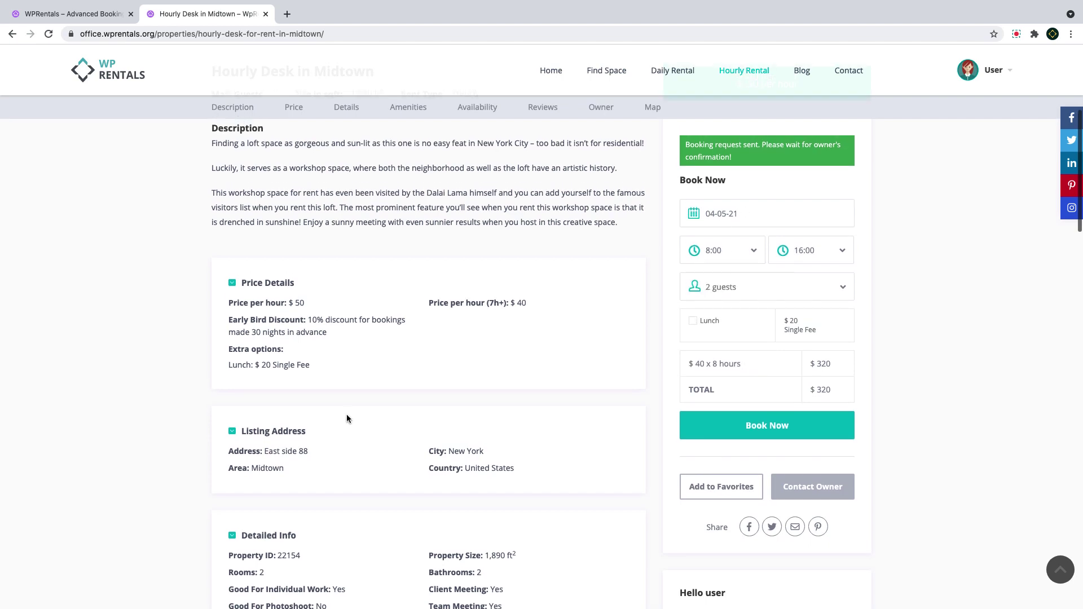
pyautogui.click(745, 217)
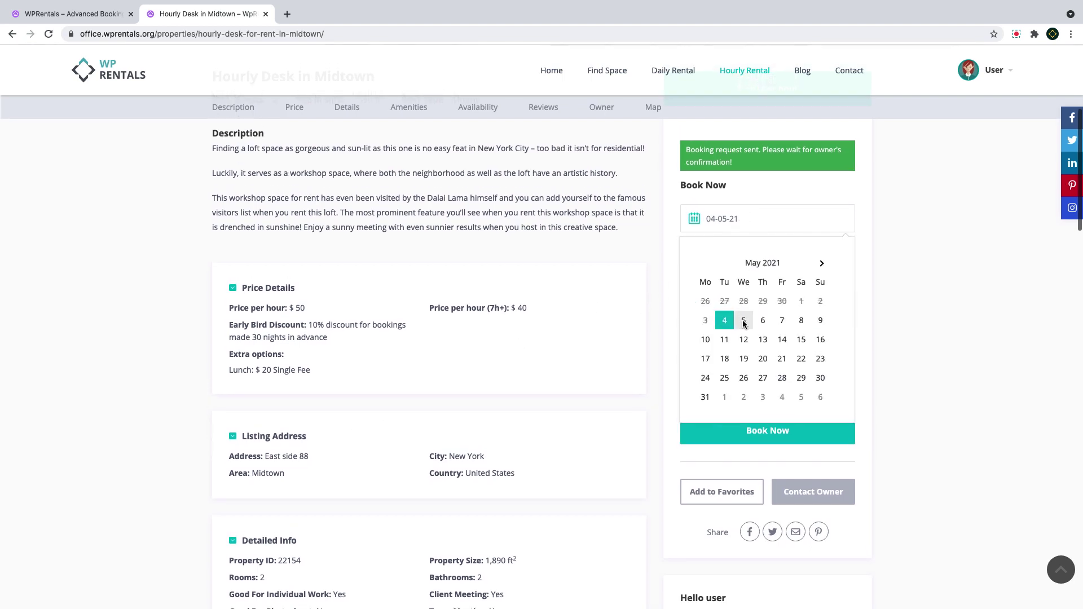
pyautogui.click(744, 319)
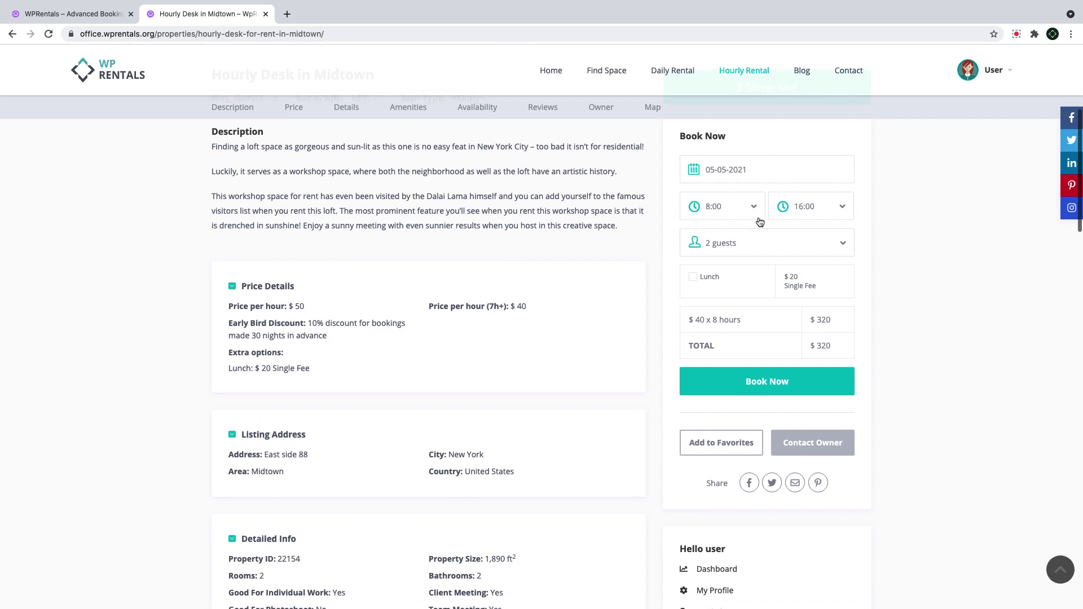
# Request the 8:00–16:00 booking for 5 May, which is refused as already booked
pyautogui.click(740, 213)
pyautogui.click(717, 277)
pyautogui.click(807, 213)
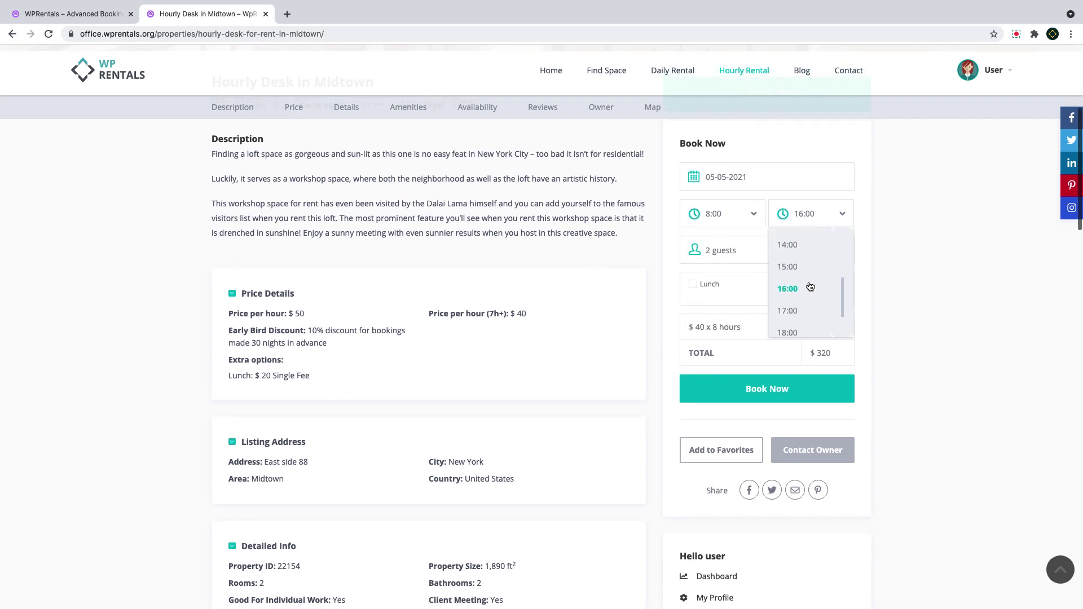
pyautogui.click(813, 288)
pyautogui.click(760, 387)
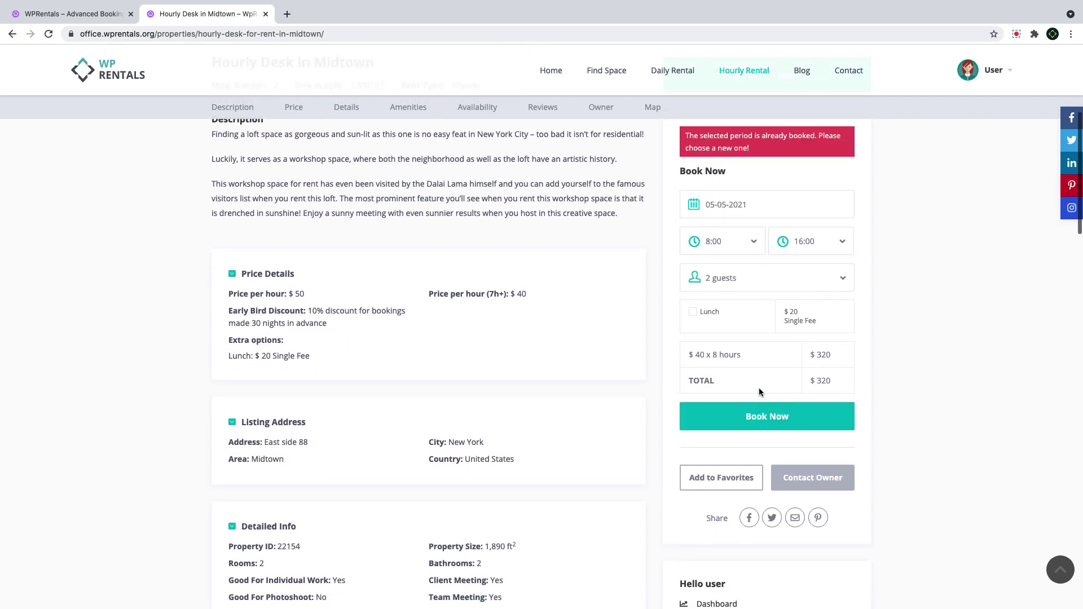
pyautogui.click(477, 109)
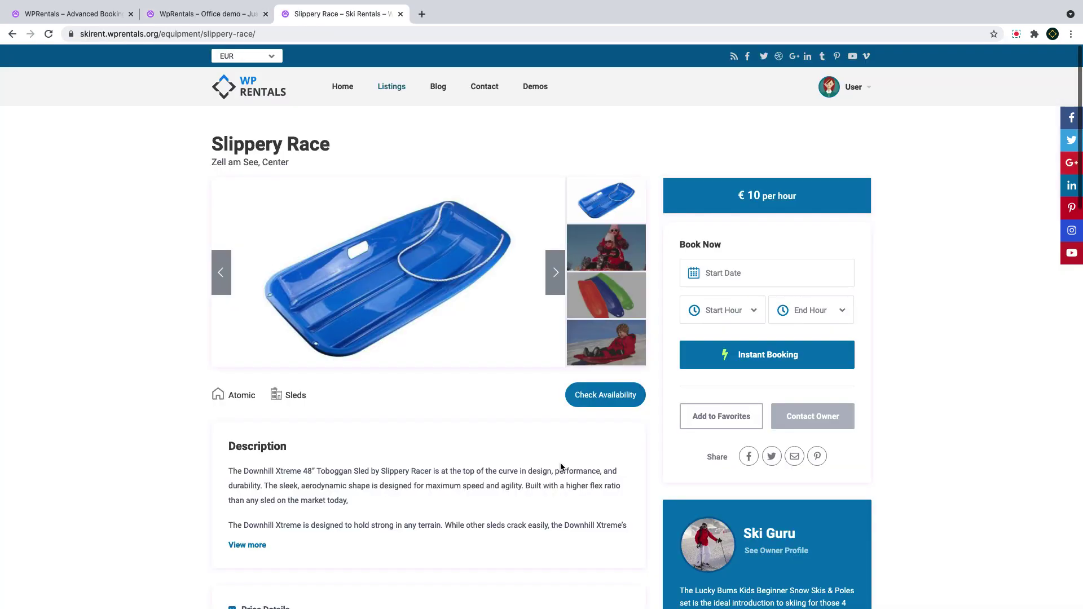
# Set the Slippery Race sled booking to 6 May 2021, 2:00 to 10:00, totalling €80
pyautogui.click(756, 274)
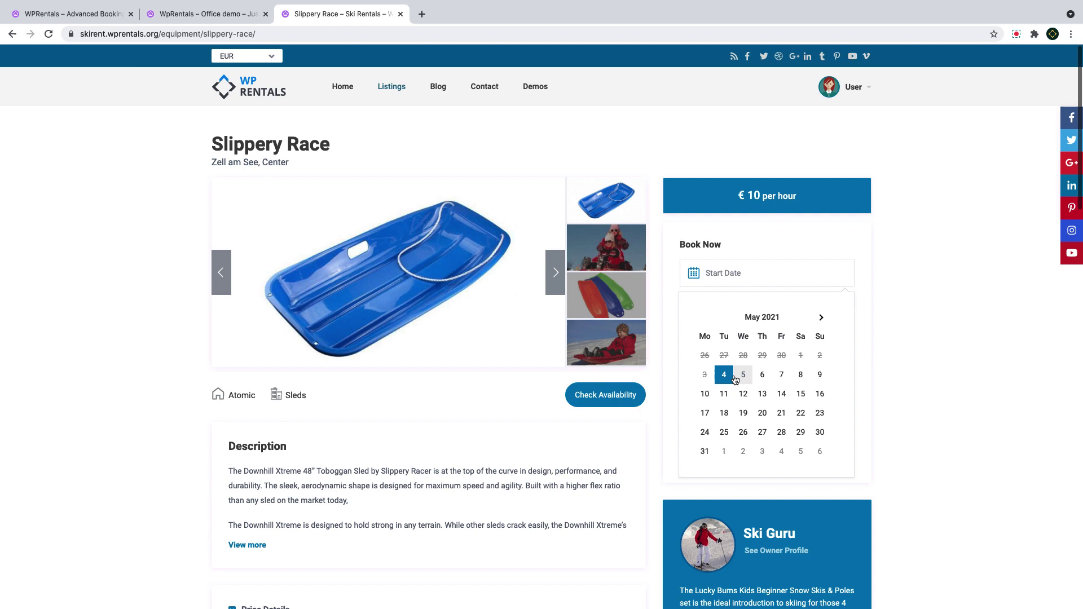
pyautogui.click(759, 376)
pyautogui.click(735, 312)
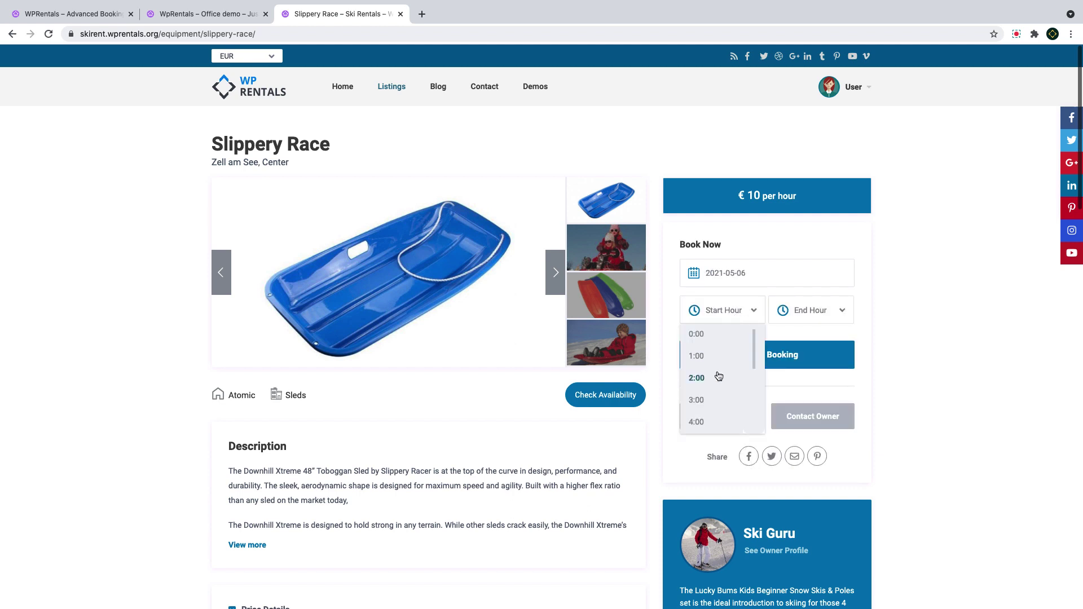
pyautogui.click(715, 375)
pyautogui.click(803, 309)
pyautogui.scroll(-3, 805, 373)
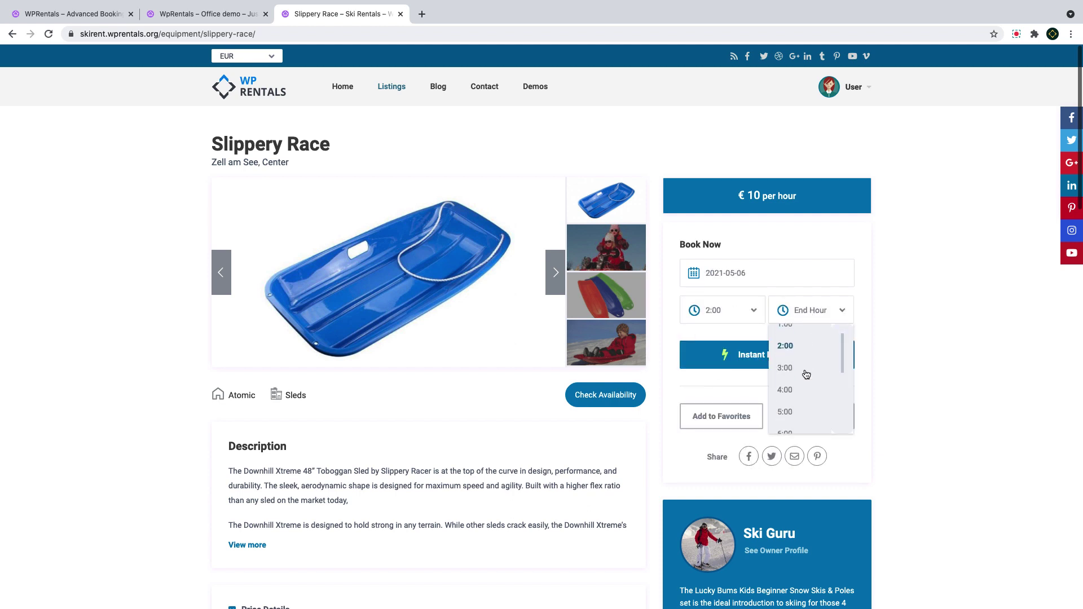
pyautogui.click(790, 404)
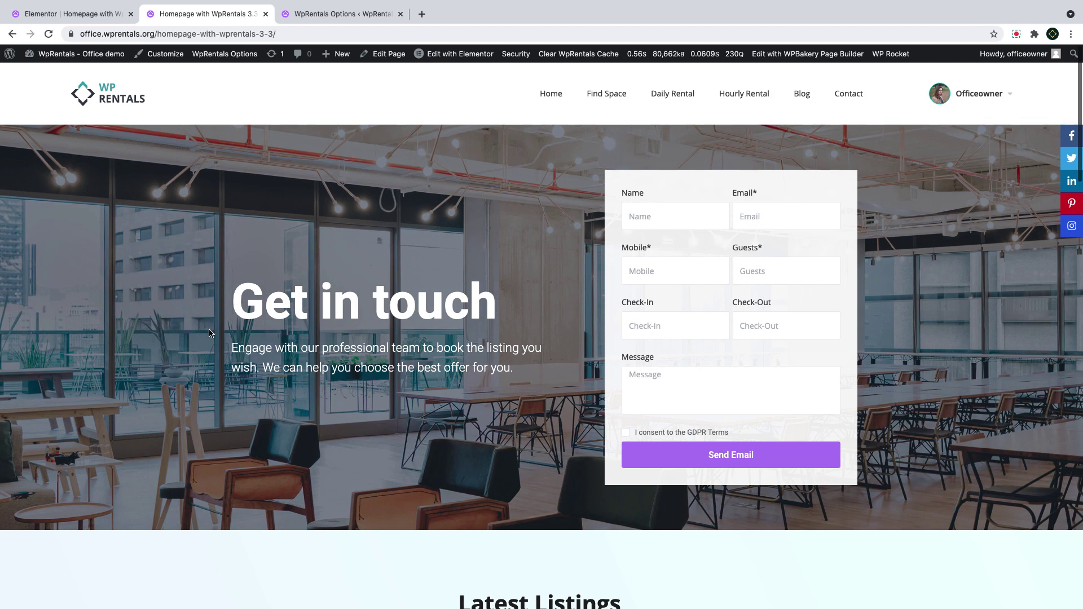
# Edit the homepage with Elementor and collapse Basic and Pro to reach WpRentals Widgets
pyautogui.click(450, 54)
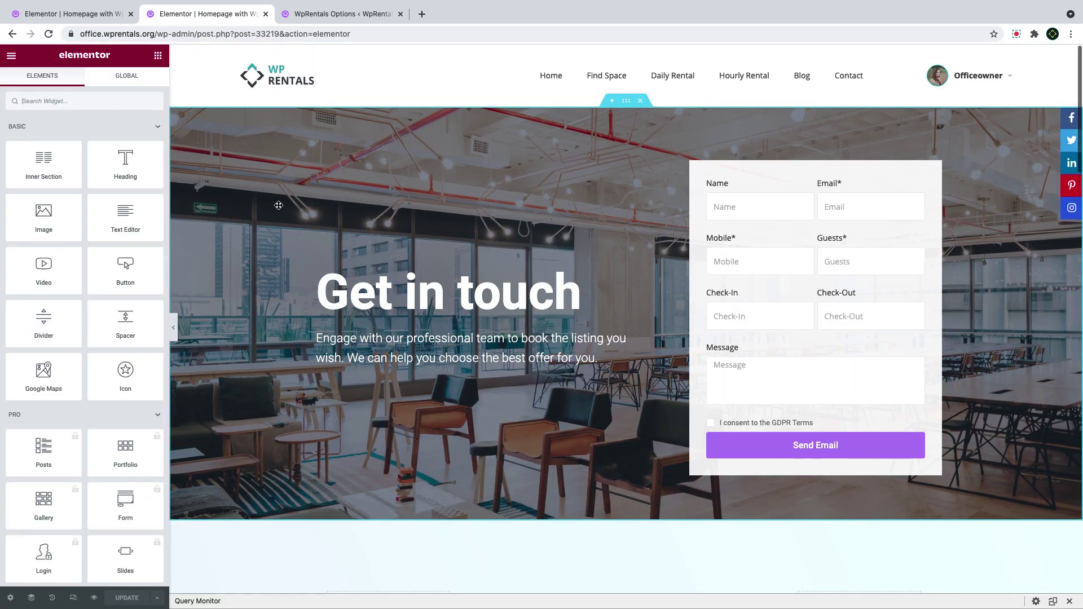
pyautogui.click(158, 126)
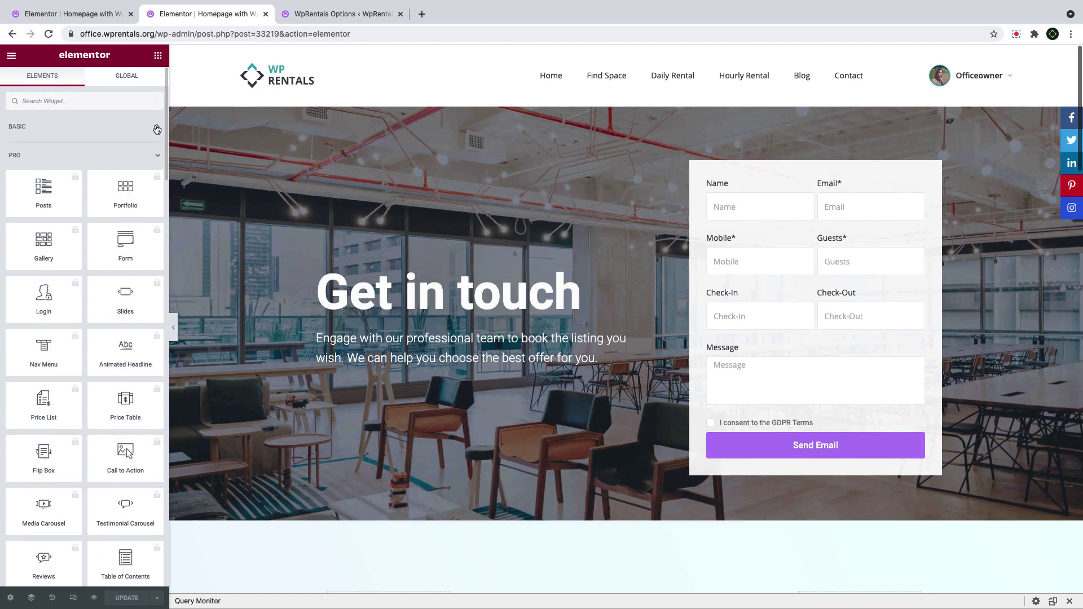
pyautogui.click(160, 154)
pyautogui.scroll(-3, 116, 268)
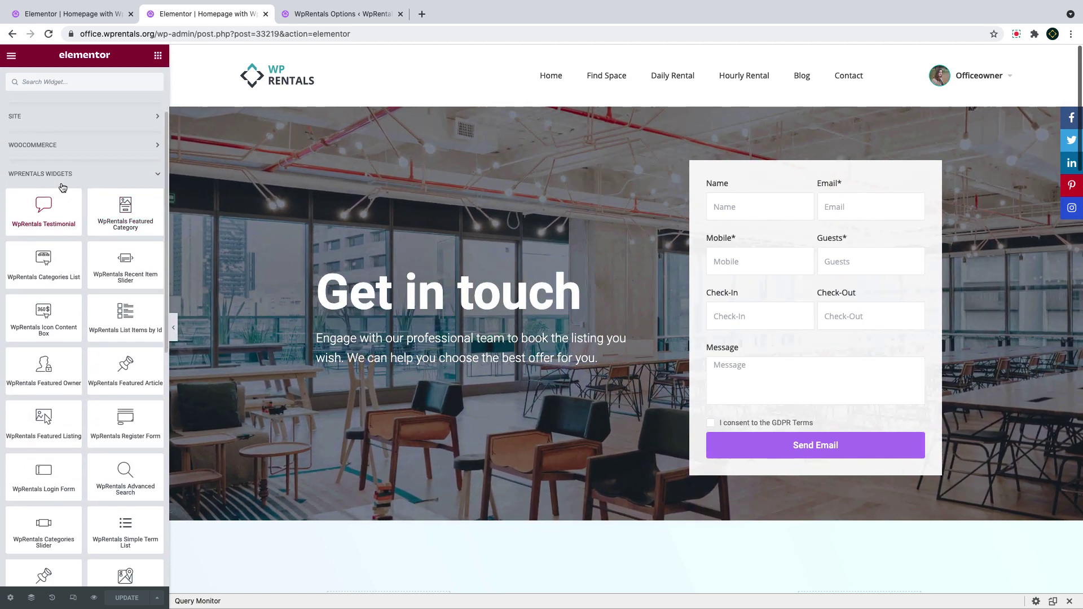
pyautogui.scroll(-5, 116, 268)
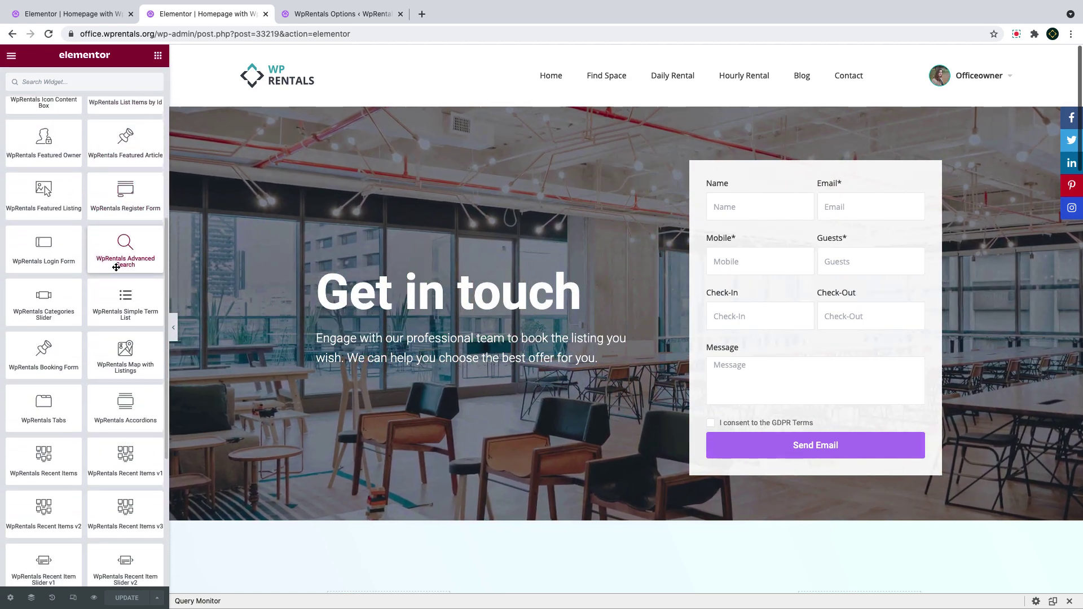
# Drag a Contact Form Builder widget onto the page and open its settings
pyautogui.click(918, 186)
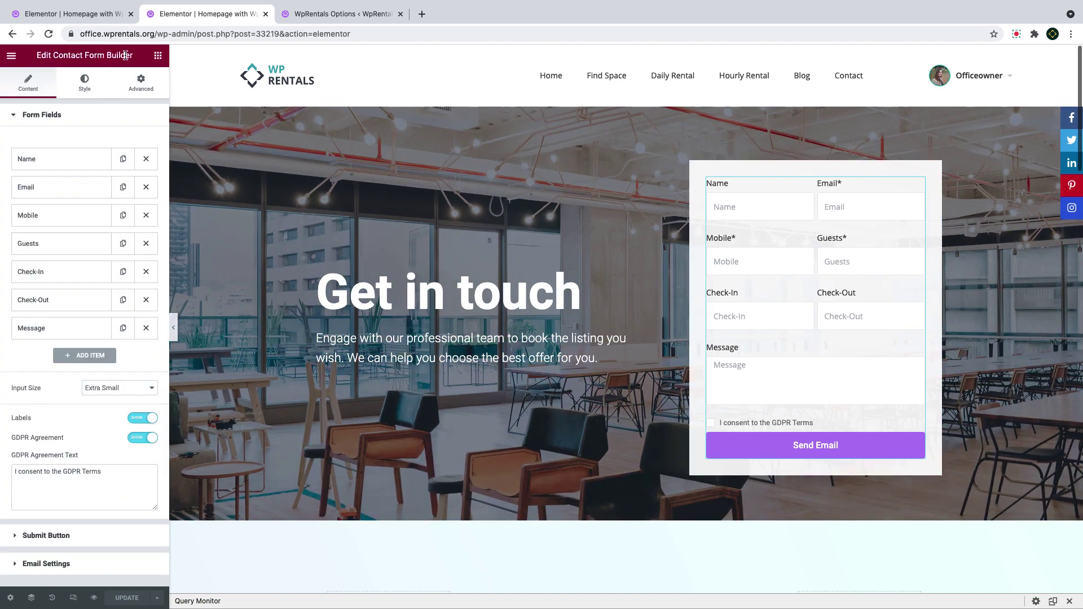
pyautogui.moveTo(132, 55); pyautogui.dragTo(35, 55)
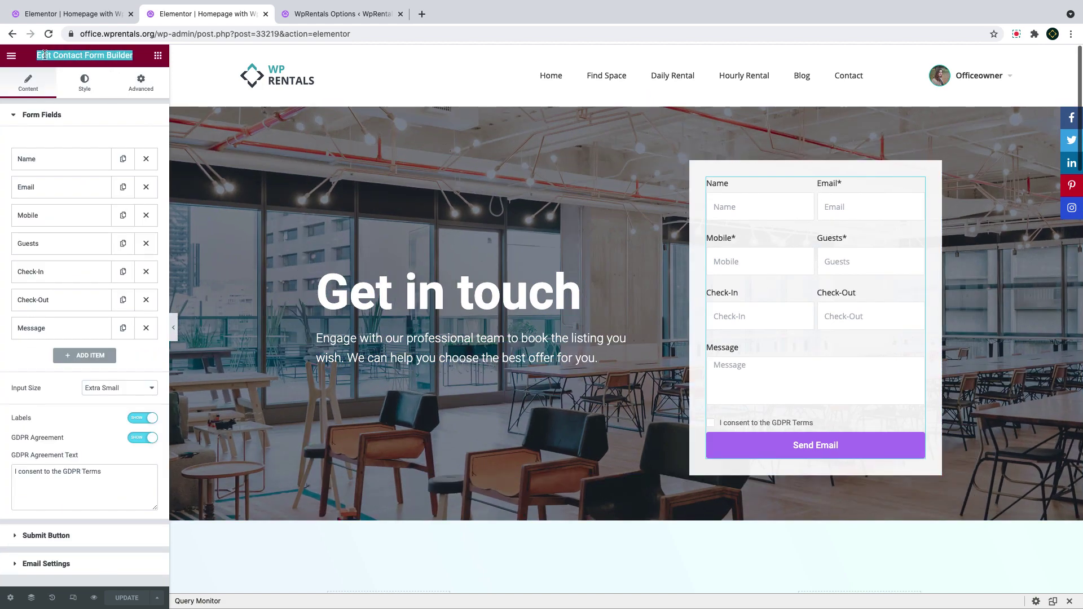
pyautogui.click(161, 65)
pyautogui.click(159, 61)
pyautogui.scroll(-10, 112, 236)
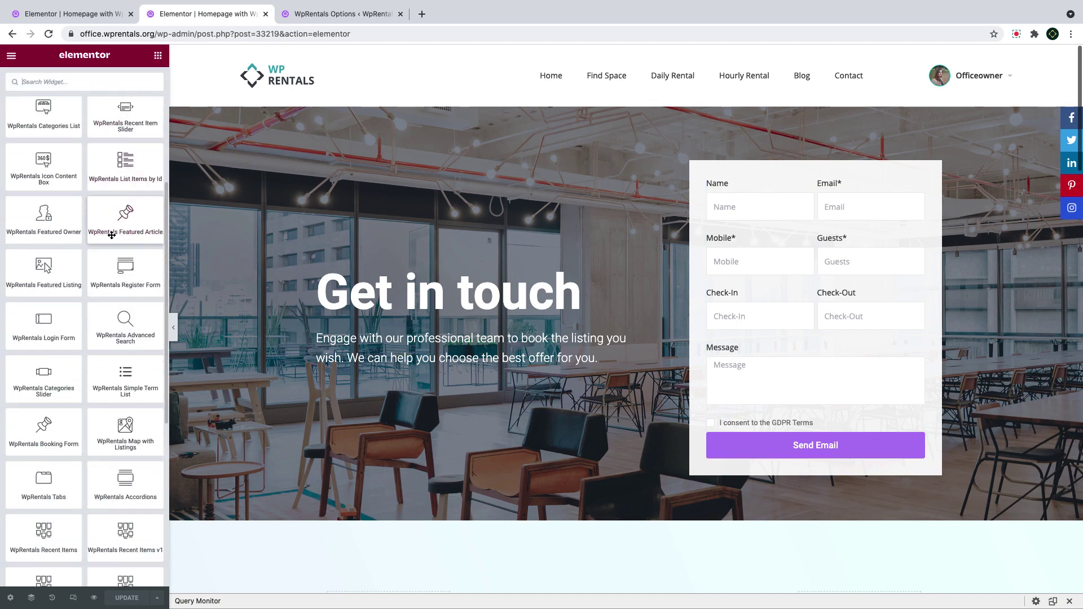
pyautogui.scroll(-3, 111, 236)
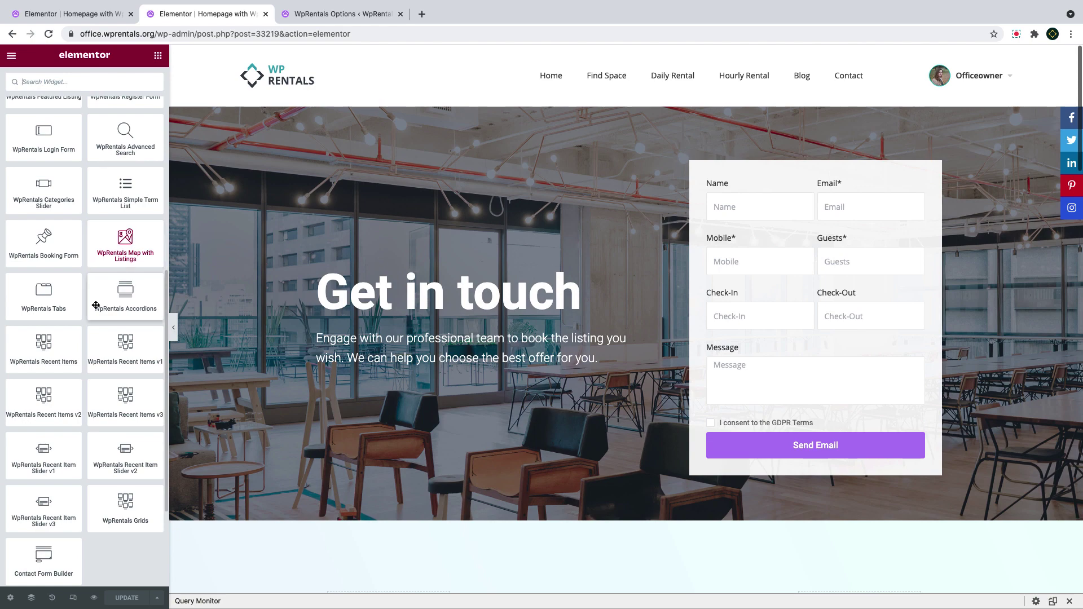
pyautogui.moveTo(53, 560); pyautogui.dragTo(281, 412)
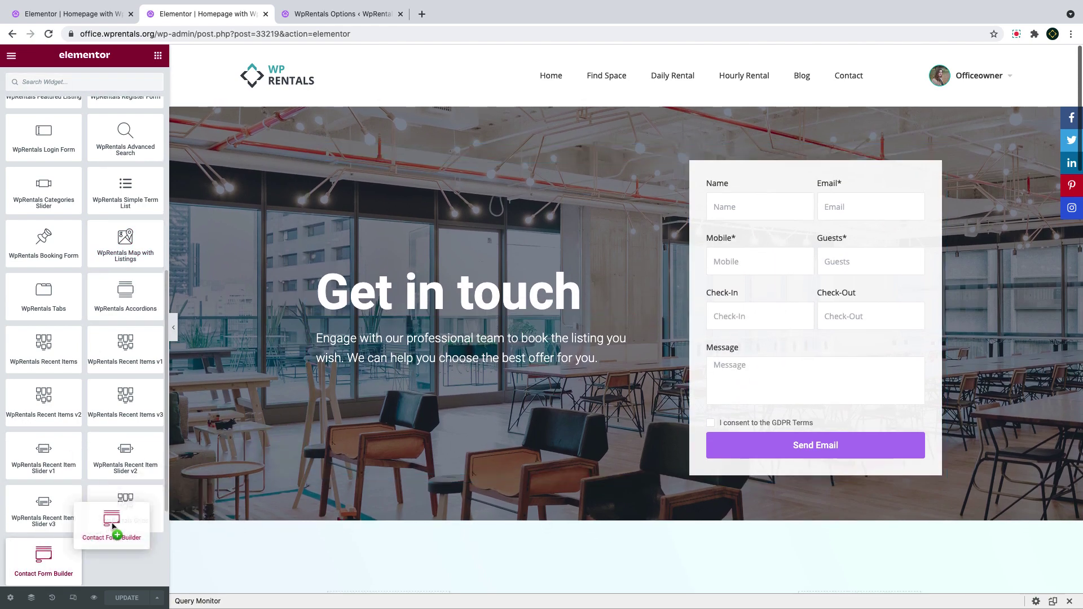
pyautogui.click(751, 204)
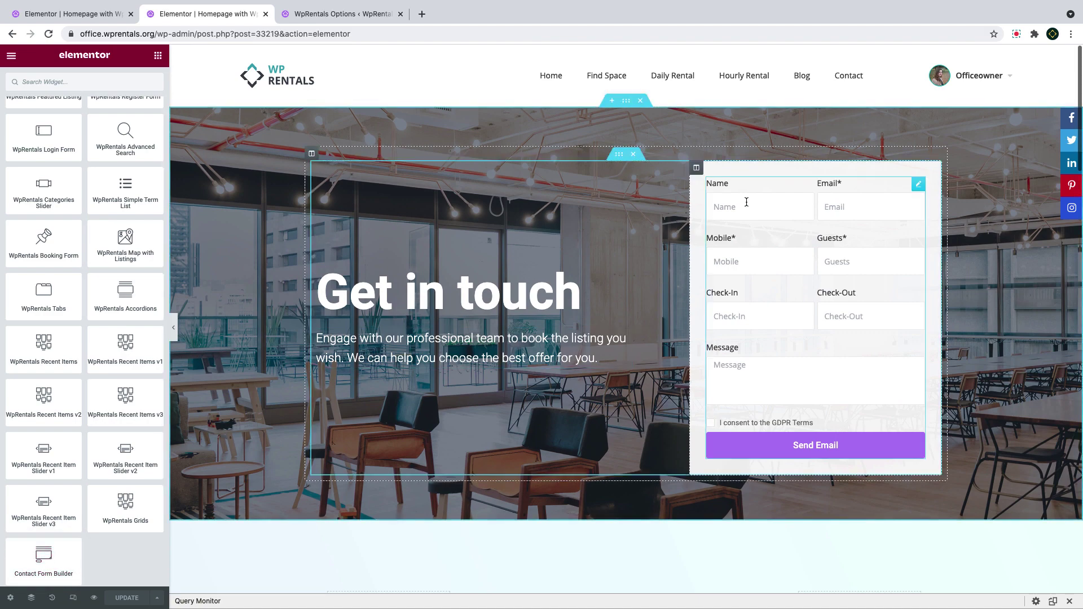
pyautogui.click(919, 186)
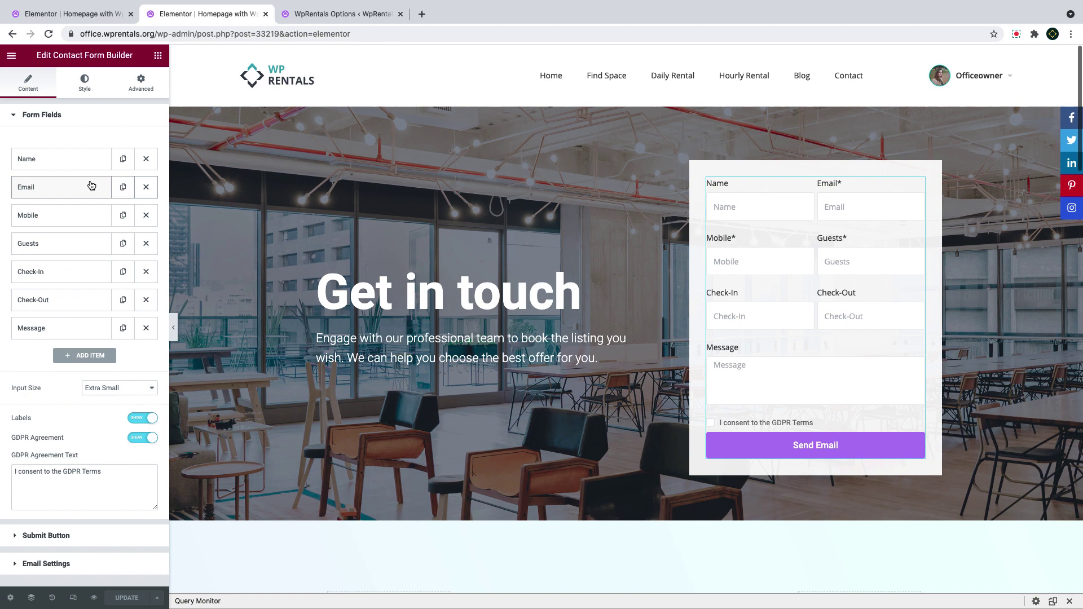
# Configure the first field as Full Name at 50% width, toggling Required
pyautogui.click(65, 163)
pyautogui.click(106, 187)
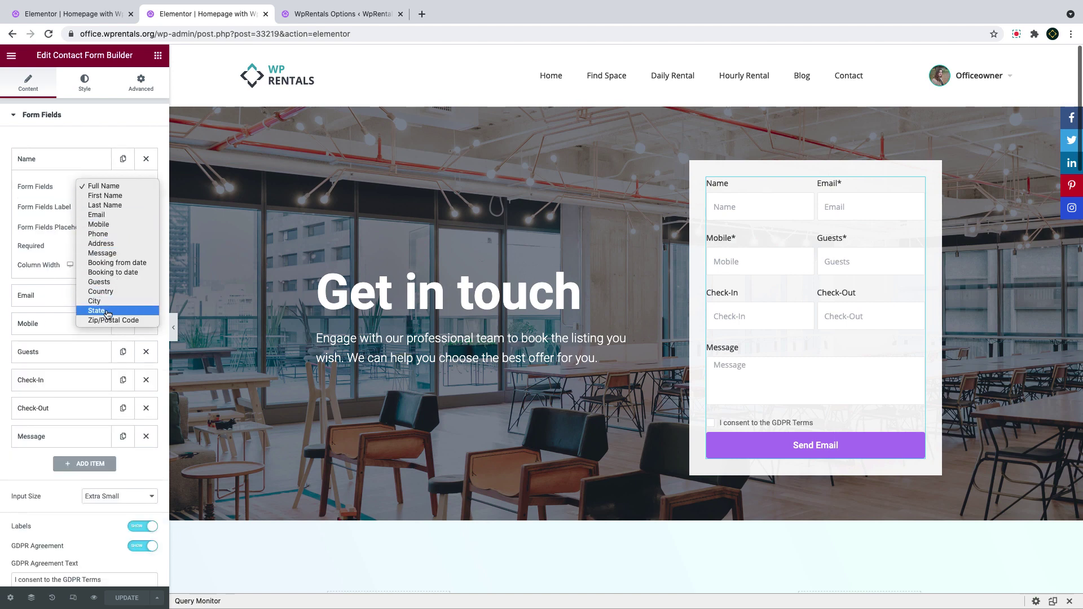
pyautogui.click(109, 186)
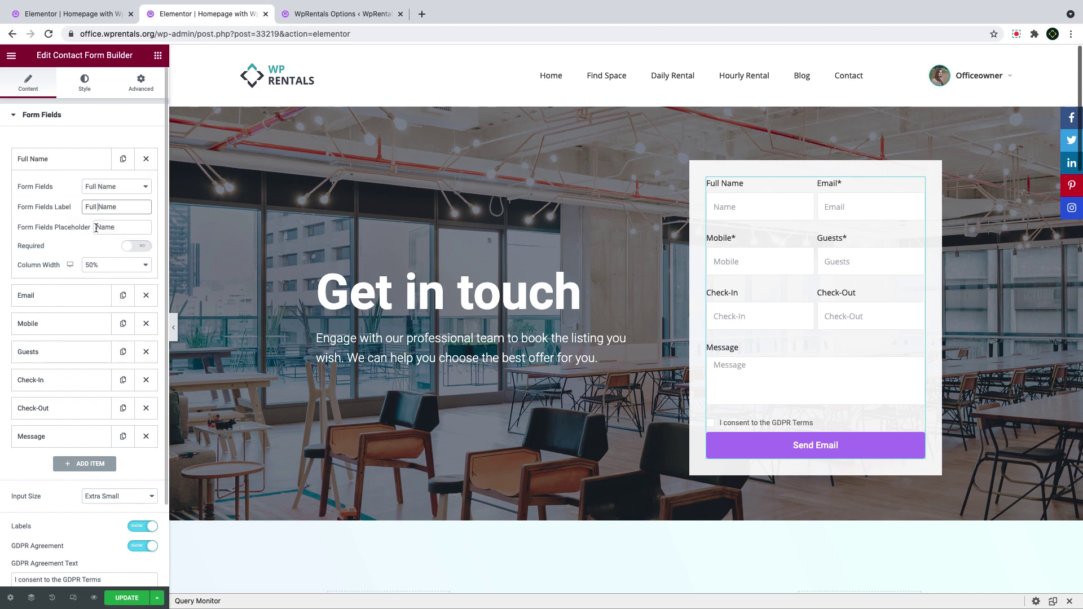
pyautogui.click(141, 248)
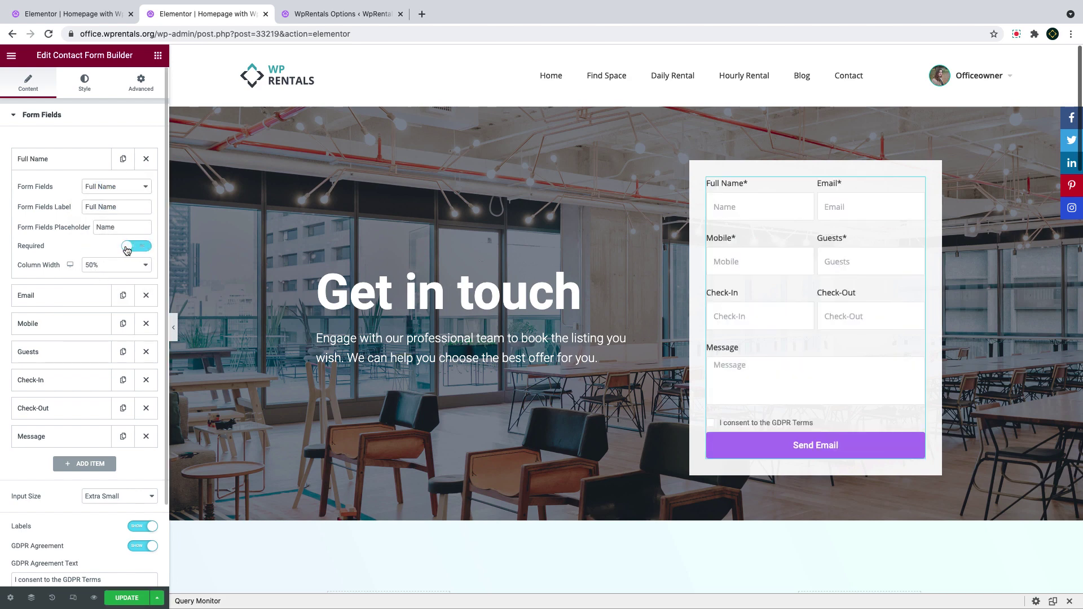
pyautogui.click(113, 265)
pyautogui.click(113, 265)
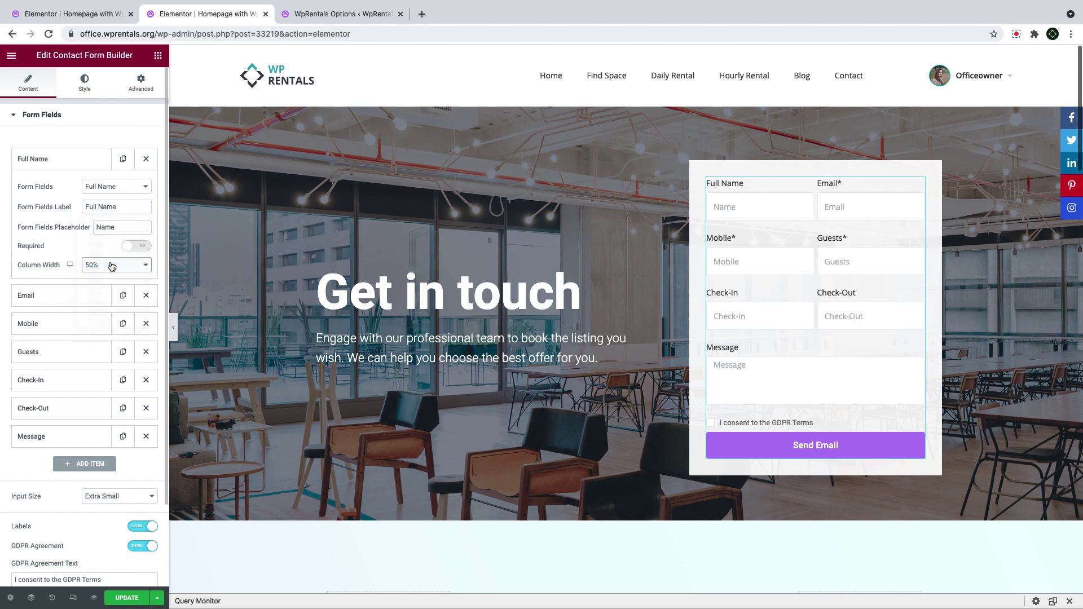
# Keep inputs Extra Small with field labels shown and reveal the Submit Button settings
pyautogui.scroll(-3, 110, 259)
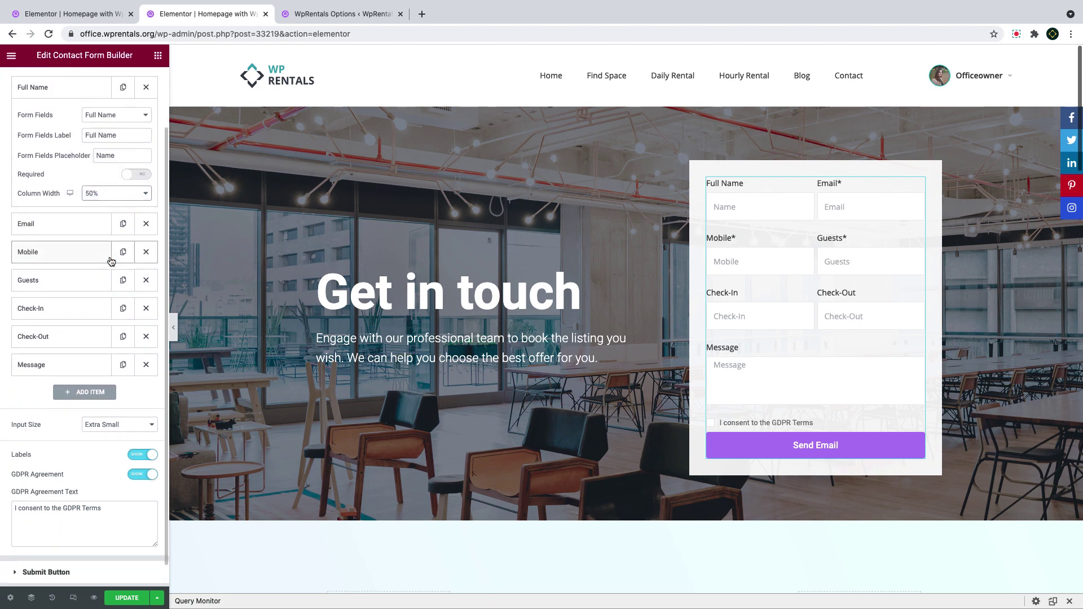
pyautogui.click(99, 398)
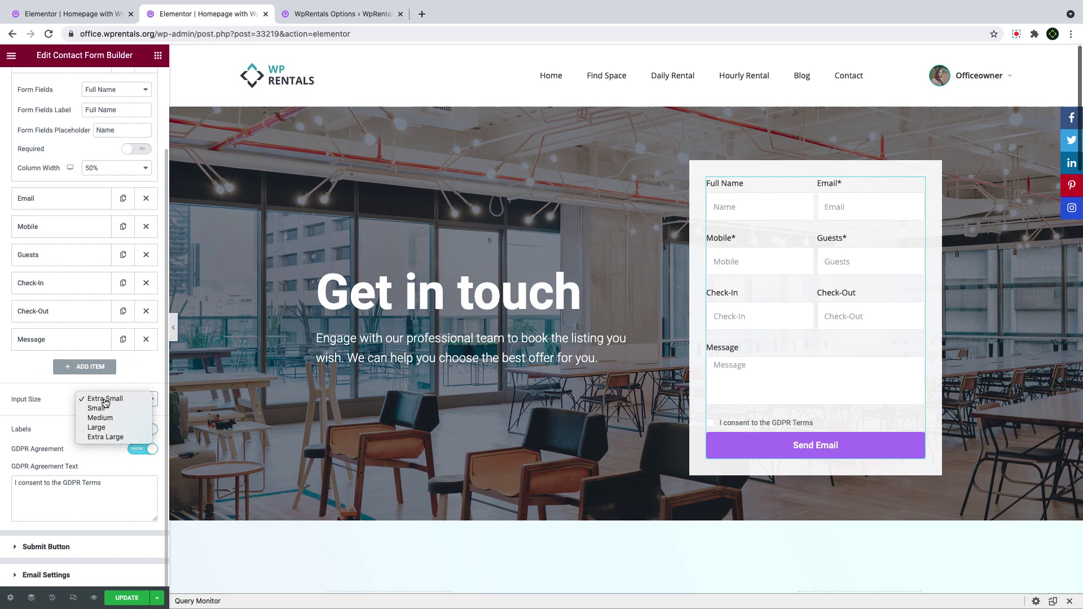
pyautogui.click(107, 397)
pyautogui.click(139, 432)
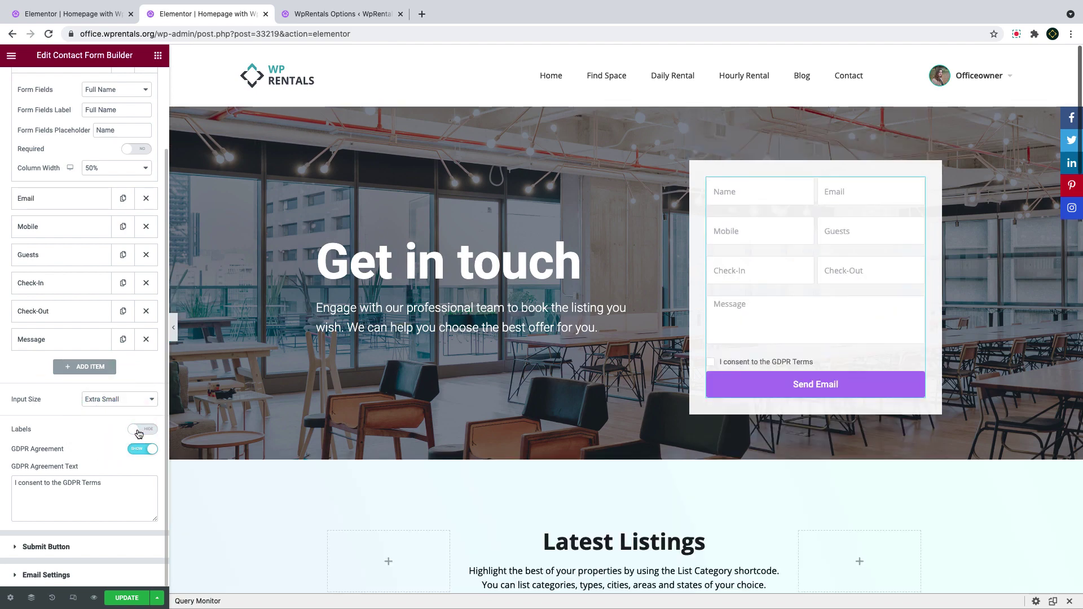
pyautogui.click(140, 431)
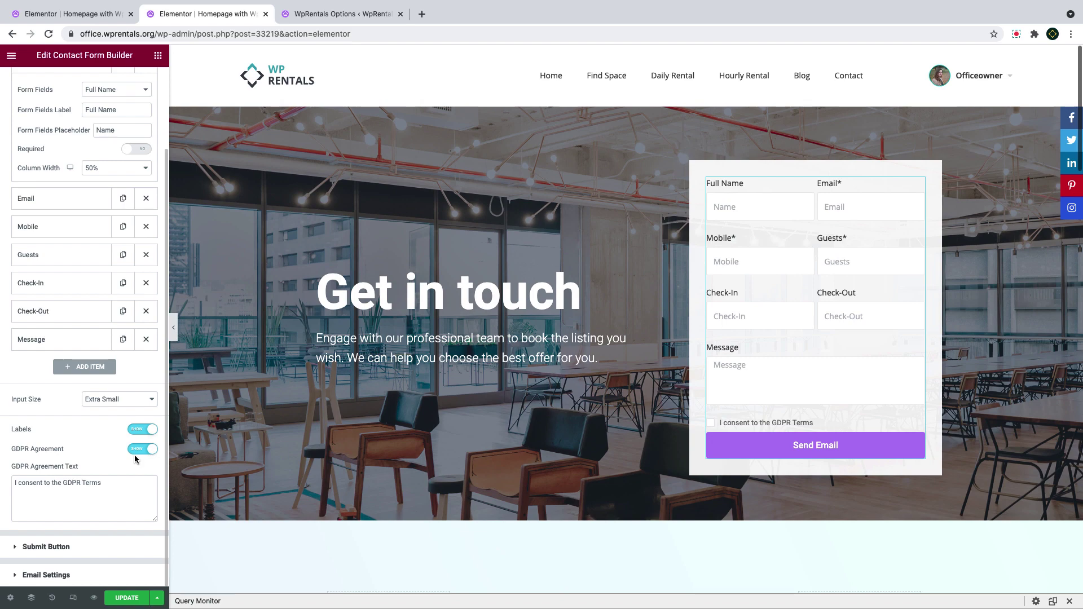
pyautogui.click(139, 449)
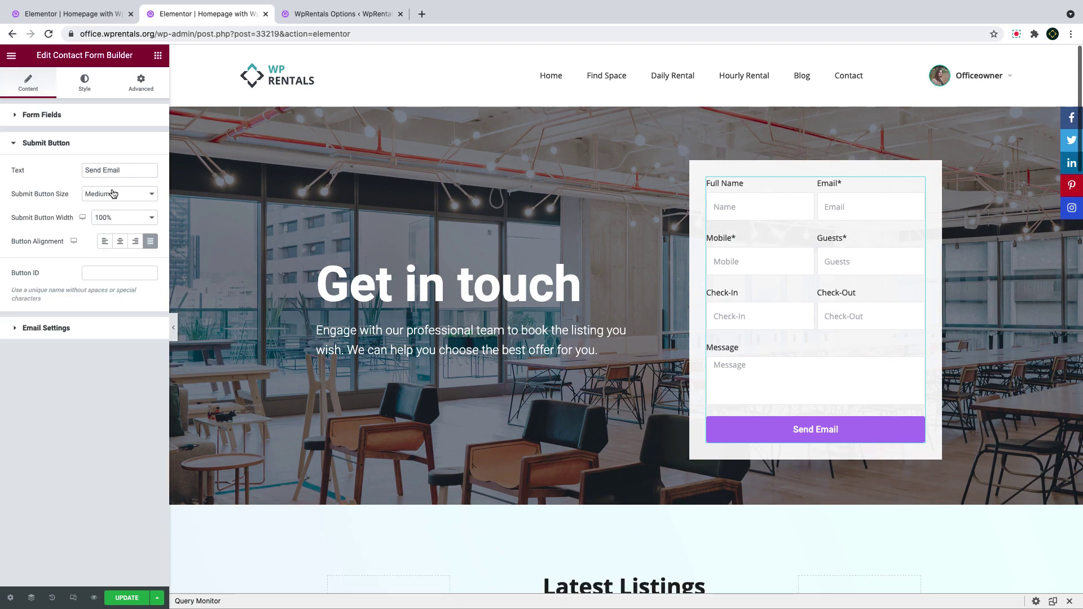
# Check the company Email under WpRentals Options Contact Page Details, then return to Elementor
pyautogui.hotkey('ctrl', 'Tab')
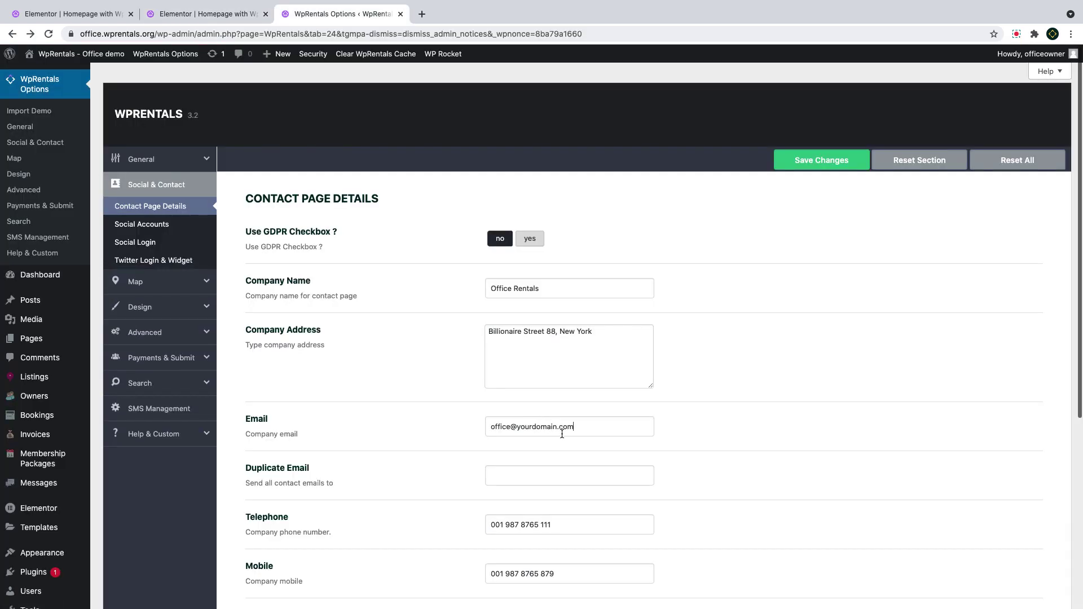
pyautogui.moveTo(597, 428); pyautogui.dragTo(454, 425)
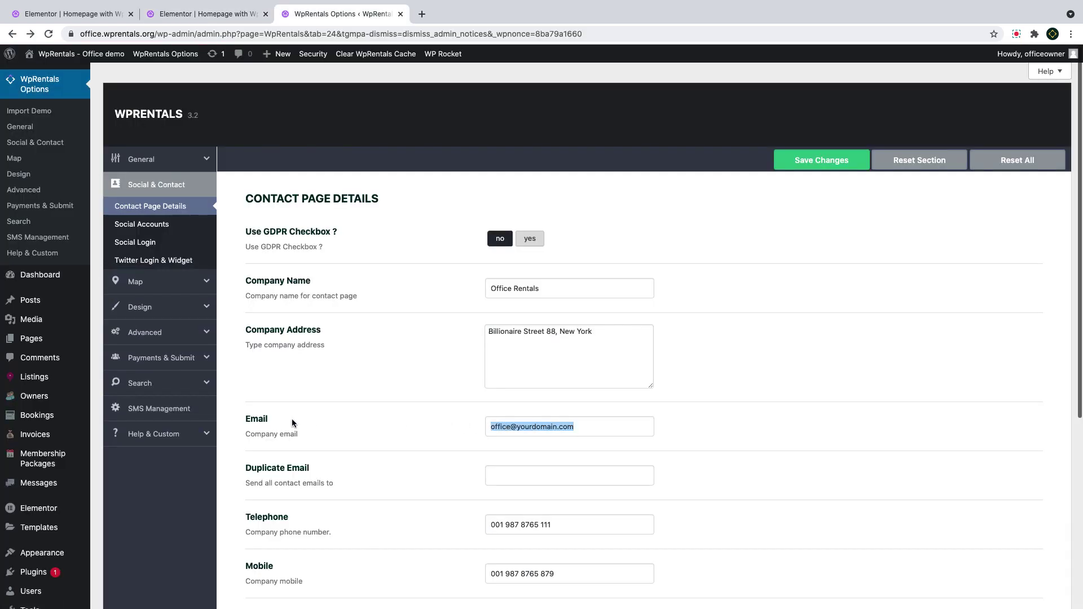
pyautogui.moveTo(293, 423); pyautogui.dragTo(248, 421)
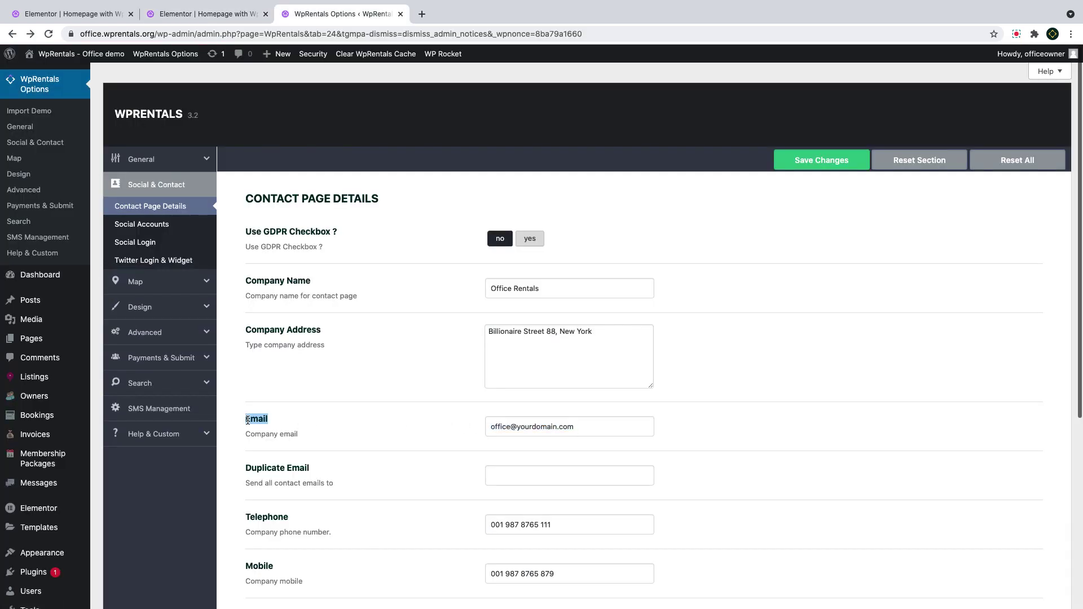
pyautogui.click(194, 17)
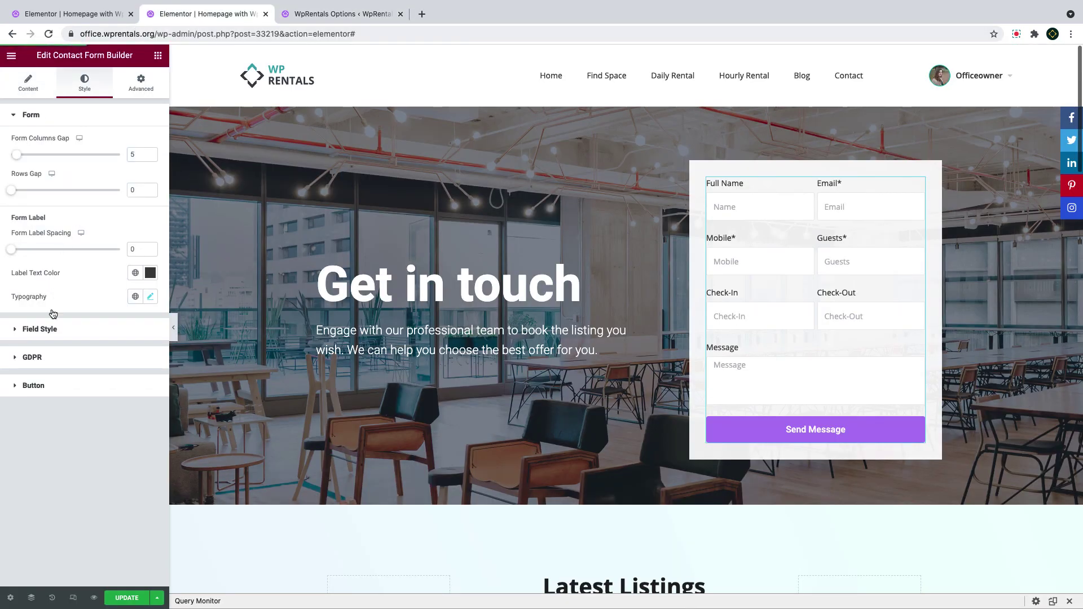
# Paste teal #00c1c5 as the Send Message button background for Normal and Hover states
pyautogui.click(51, 384)
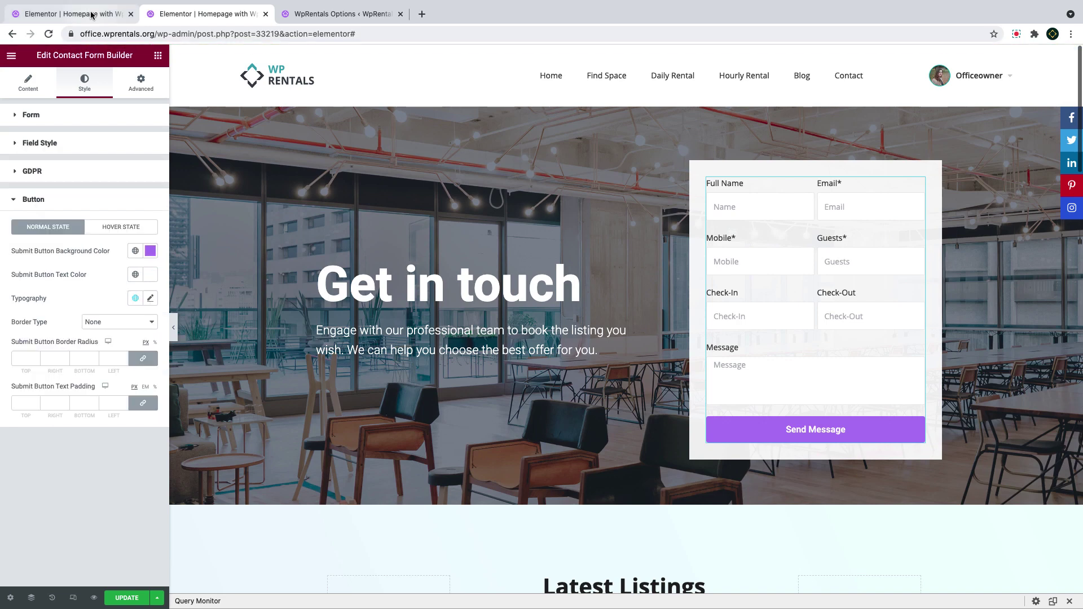
pyautogui.click(150, 250)
pyautogui.tripleClick(79, 420)
pyautogui.write('#00c1c5')
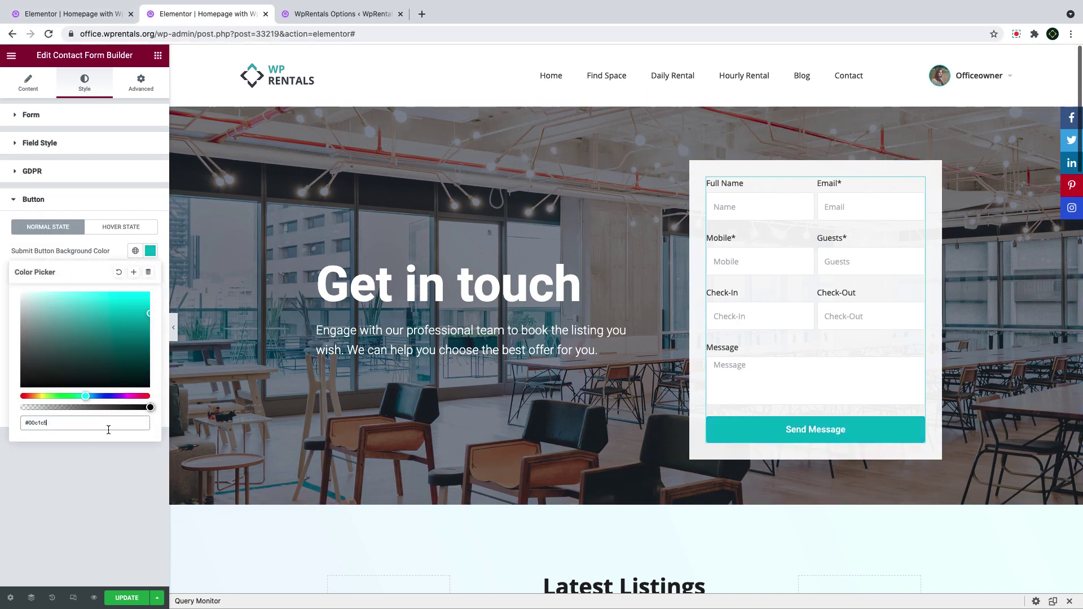
pyautogui.click(93, 479)
pyautogui.click(120, 227)
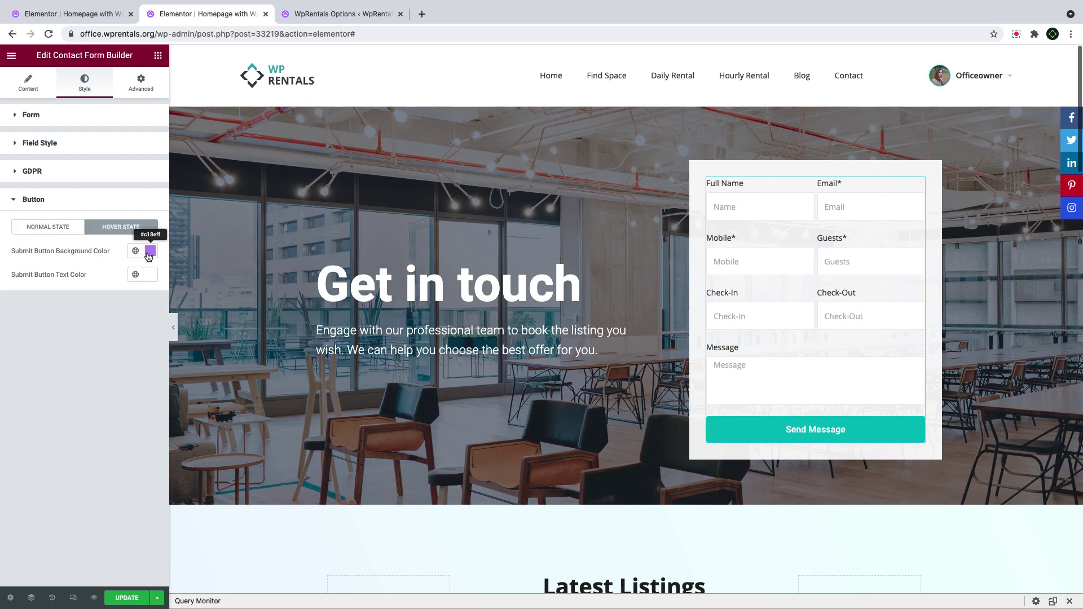
pyautogui.click(150, 250)
pyautogui.tripleClick(80, 420)
pyautogui.write('#00c1c5')
pyautogui.press('super+w')
pyautogui.click(937, 276)
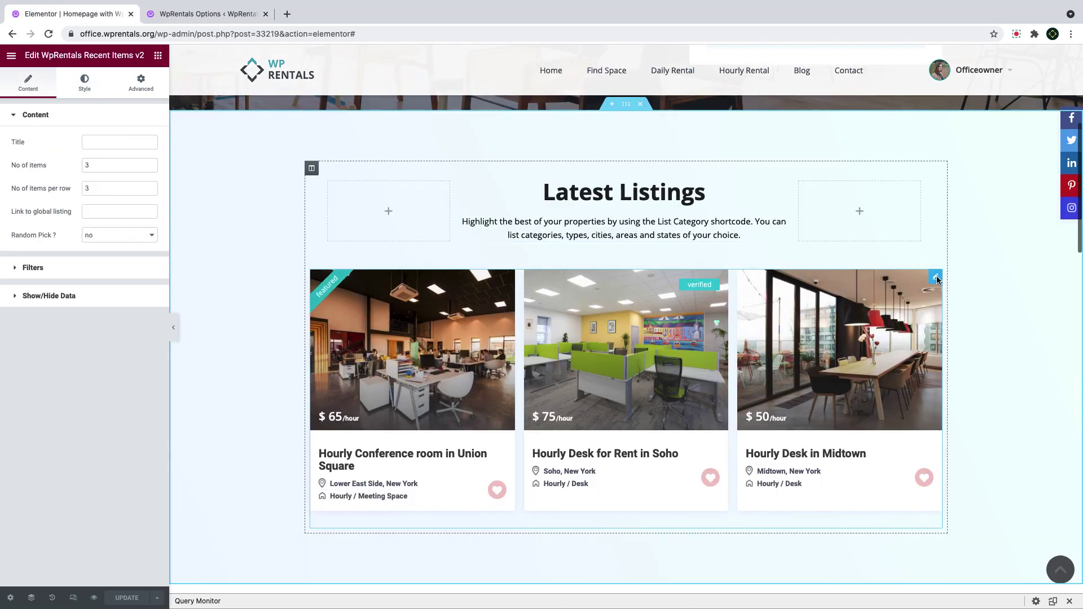
pyautogui.moveTo(146, 55); pyautogui.dragTo(84, 55)
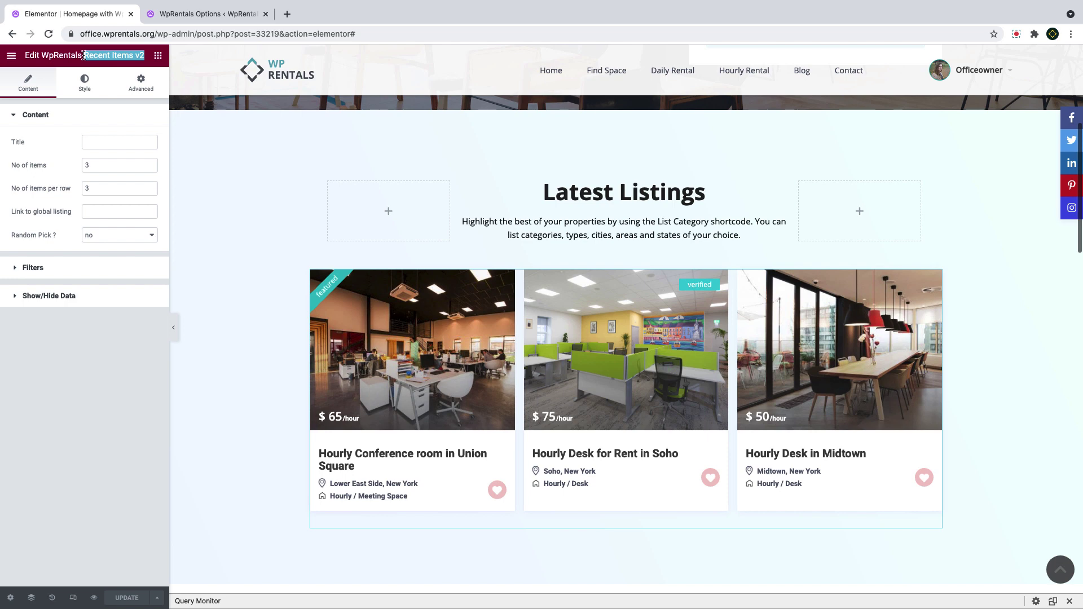
pyautogui.click(158, 59)
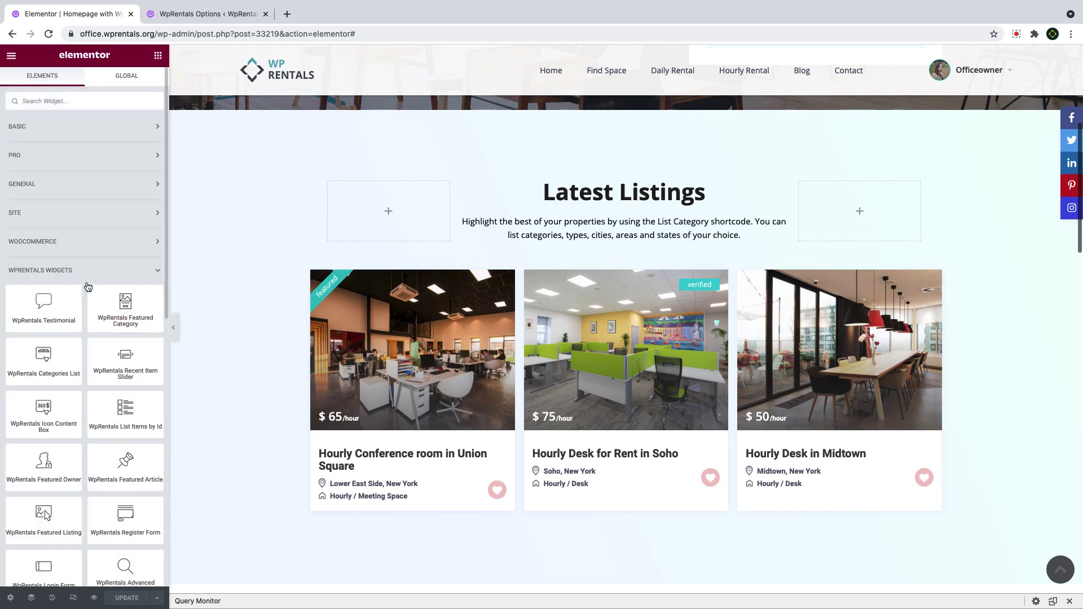
pyautogui.scroll(-6, 87, 283)
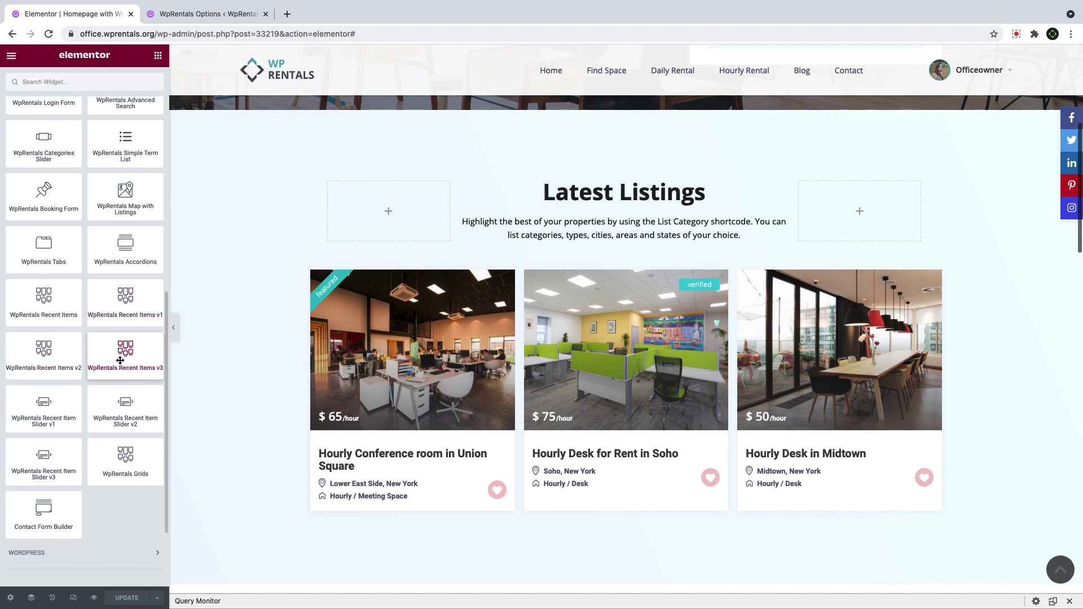
pyautogui.click(403, 459)
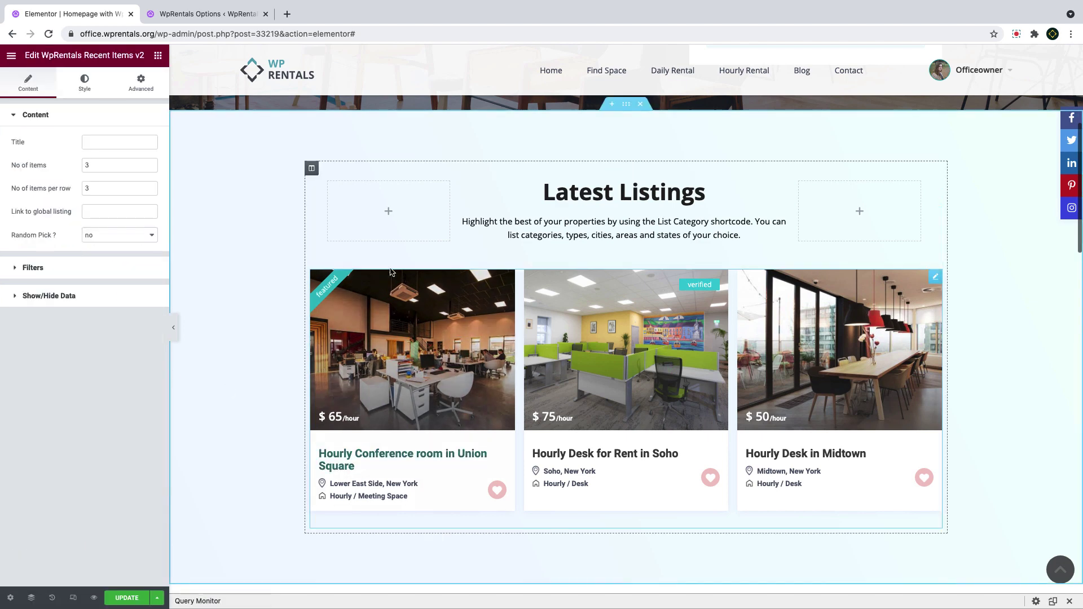
pyautogui.doubleClick(86, 166)
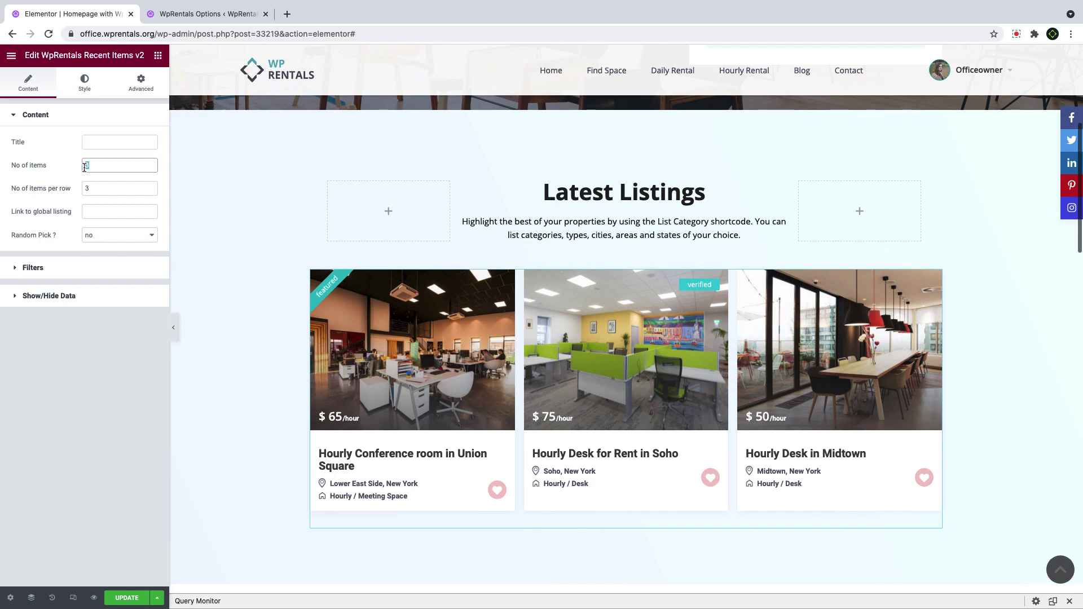
pyautogui.doubleClick(93, 188)
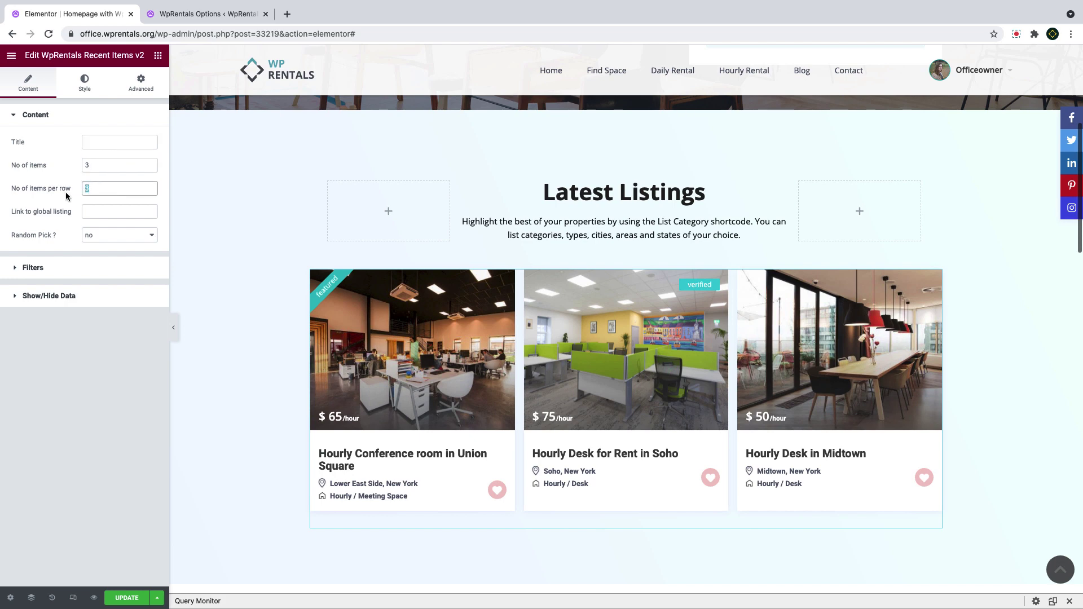
pyautogui.click(92, 212)
pyautogui.click(98, 187)
pyautogui.moveTo(108, 167); pyautogui.dragTo(83, 165)
# Review the listing Filters for categories, actions, cities and areas, leaving featured-only at No
pyautogui.click(33, 268)
pyautogui.click(53, 183)
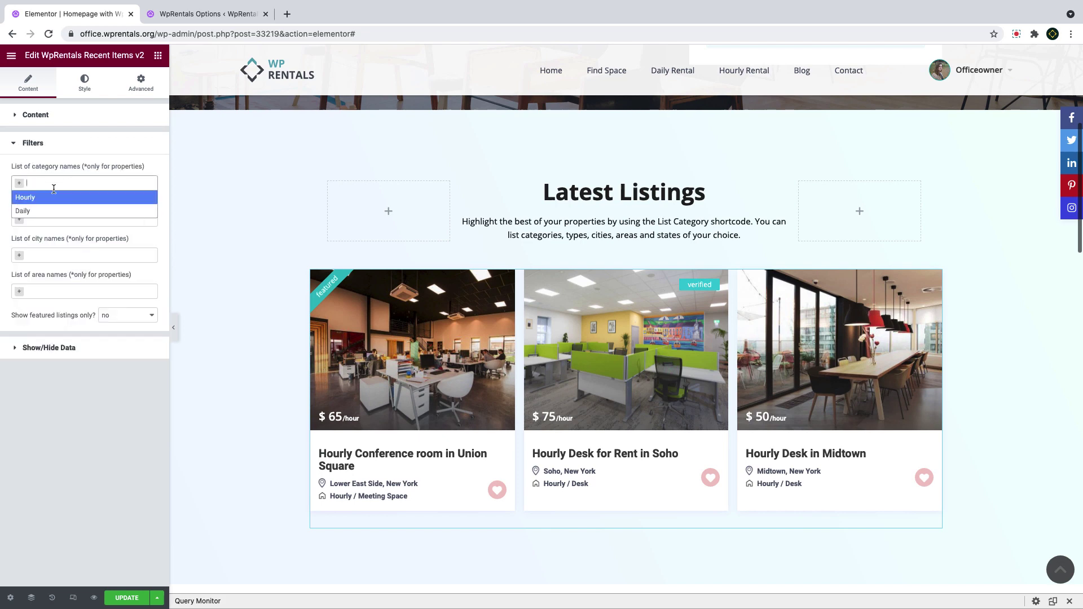
pyautogui.click(43, 219)
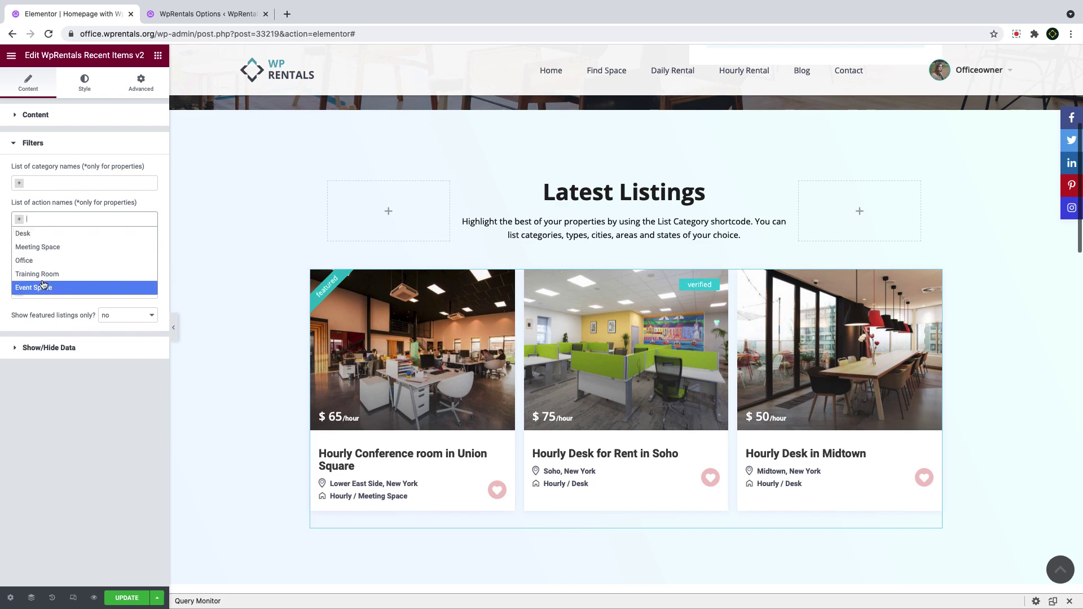
pyautogui.click(58, 219)
pyautogui.click(54, 256)
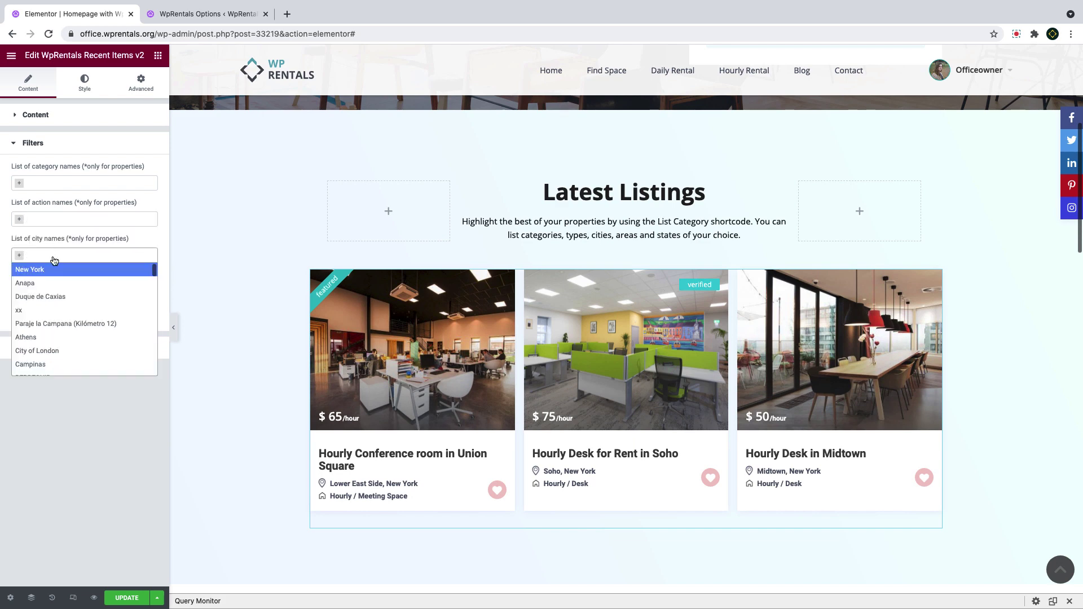
pyautogui.click(54, 255)
pyautogui.click(44, 291)
pyautogui.click(45, 293)
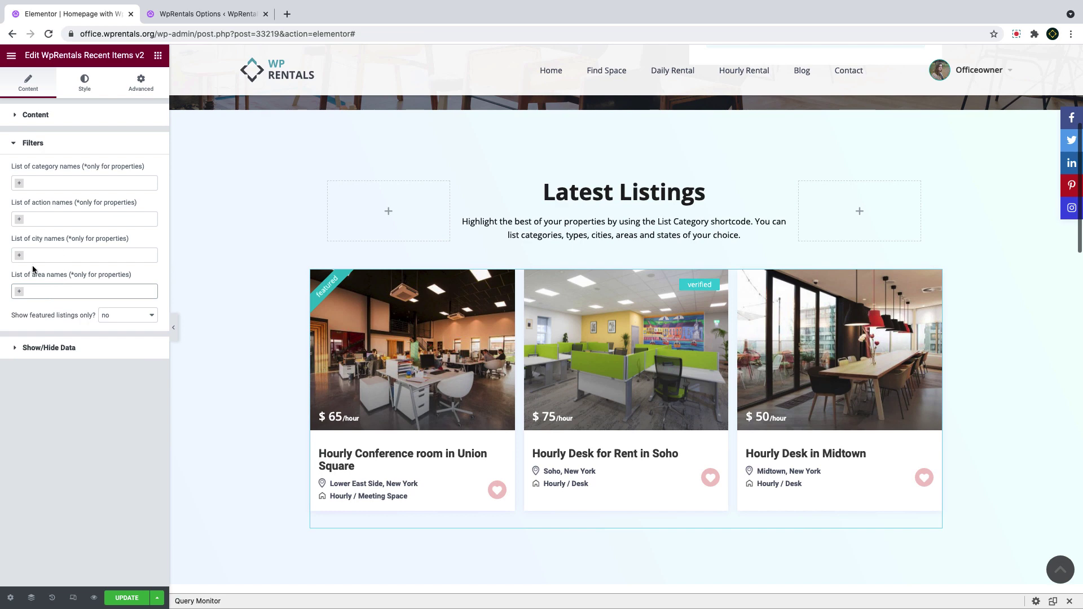
pyautogui.click(118, 314)
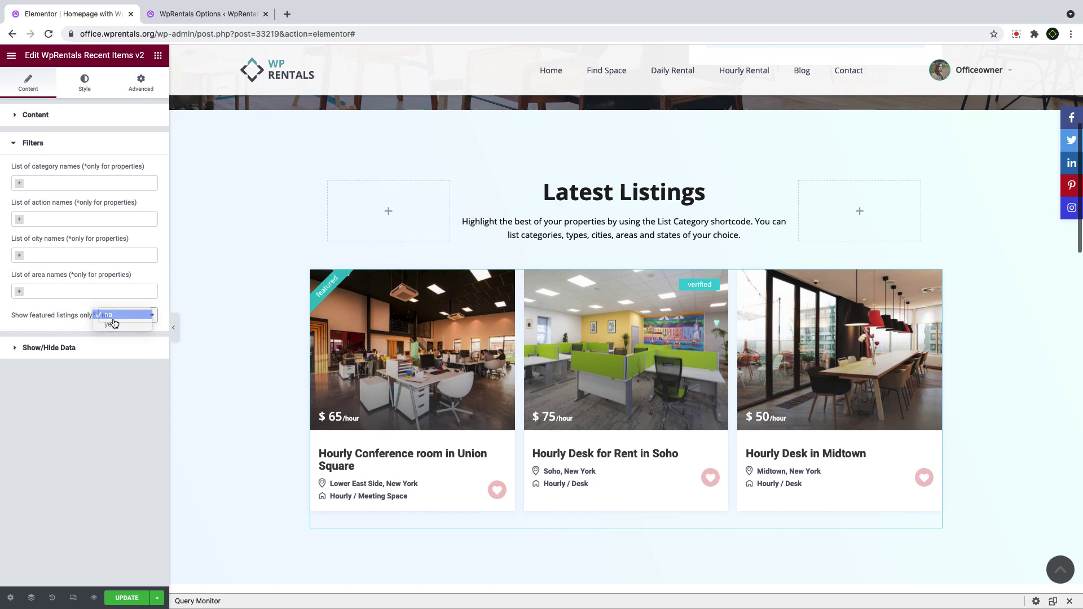
pyautogui.click(80, 348)
# Toggle hiding favorites, featured ribbon, titles and categories on and off, then hide prices
pyautogui.click(49, 348)
pyautogui.click(151, 199)
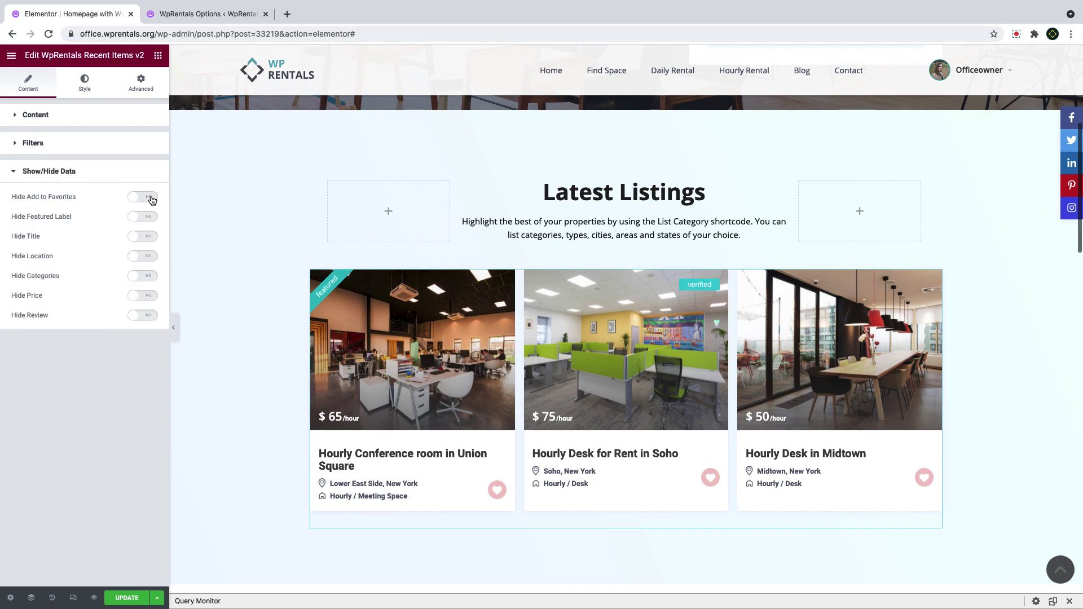
pyautogui.click(152, 198)
pyautogui.click(146, 219)
pyautogui.click(147, 219)
pyautogui.click(136, 240)
pyautogui.click(132, 240)
pyautogui.click(138, 280)
pyautogui.click(135, 280)
pyautogui.click(142, 298)
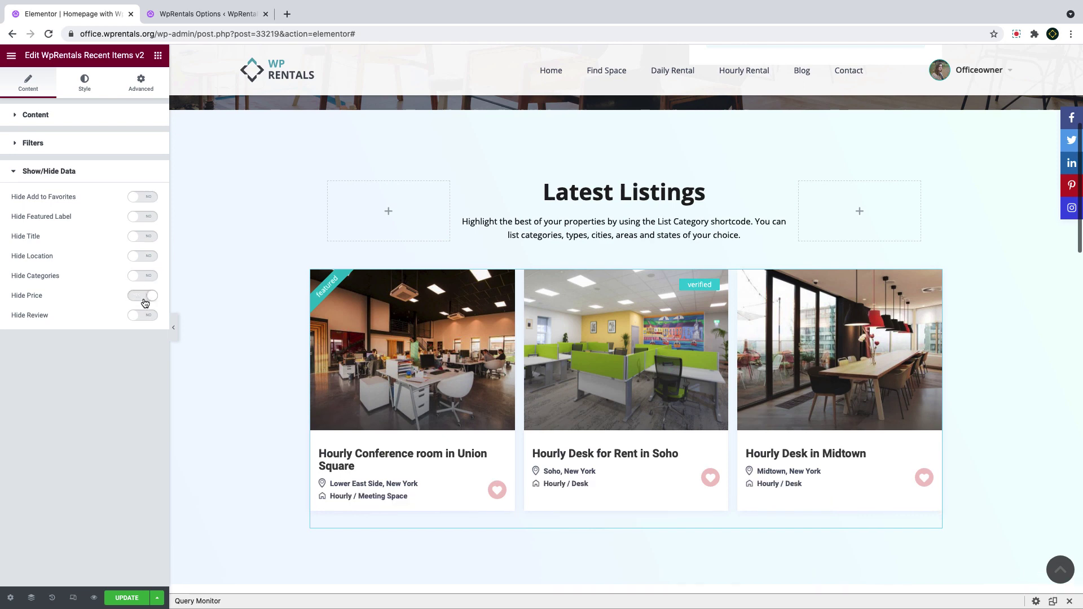
# Set the Property Title typography font family to Open Sans
pyautogui.click(84, 83)
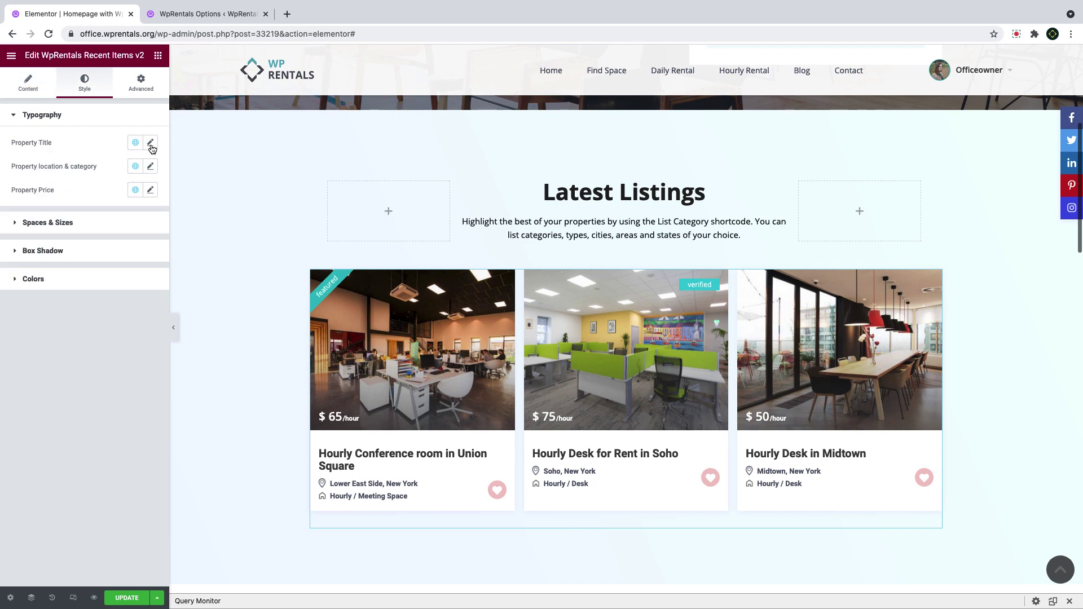
pyautogui.click(150, 142)
pyautogui.click(114, 195)
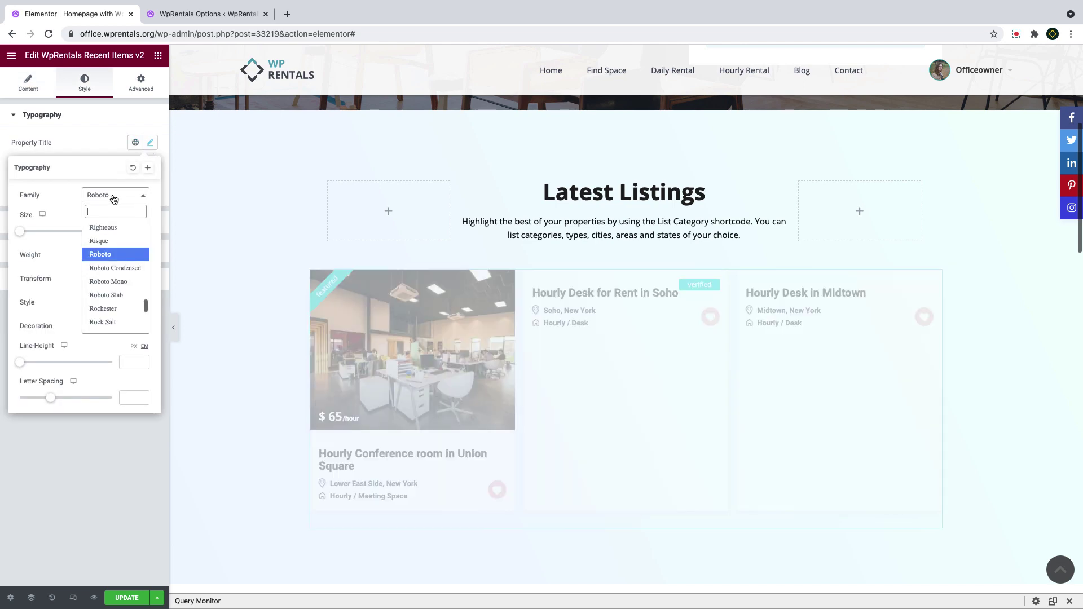
pyautogui.write('open')
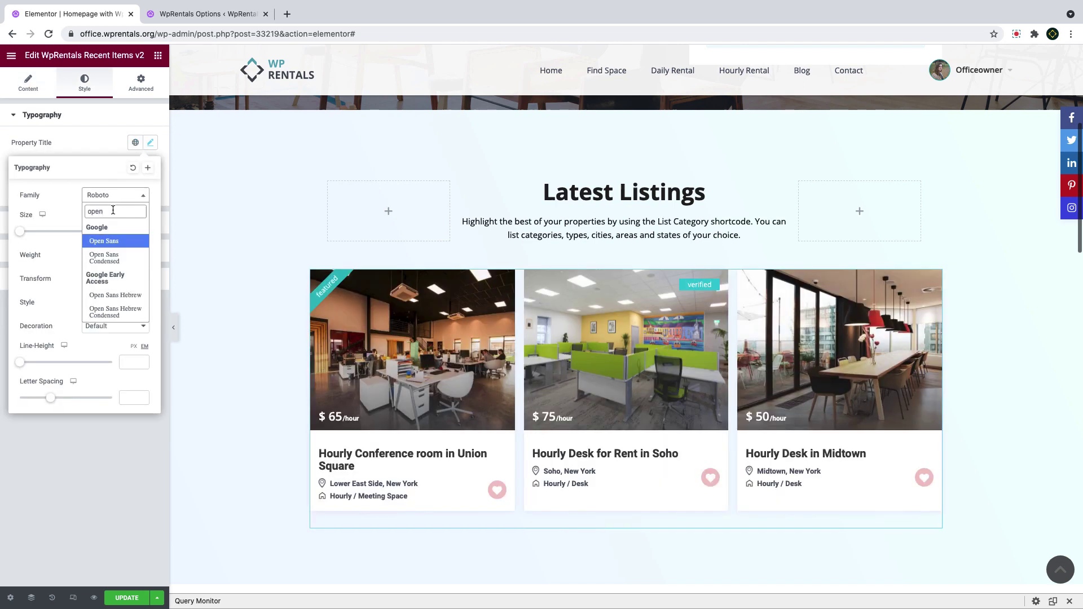
pyautogui.click(104, 241)
pyautogui.click(48, 445)
# Try a horizontal offset on the card box shadow, then reset it to default
pyautogui.click(52, 422)
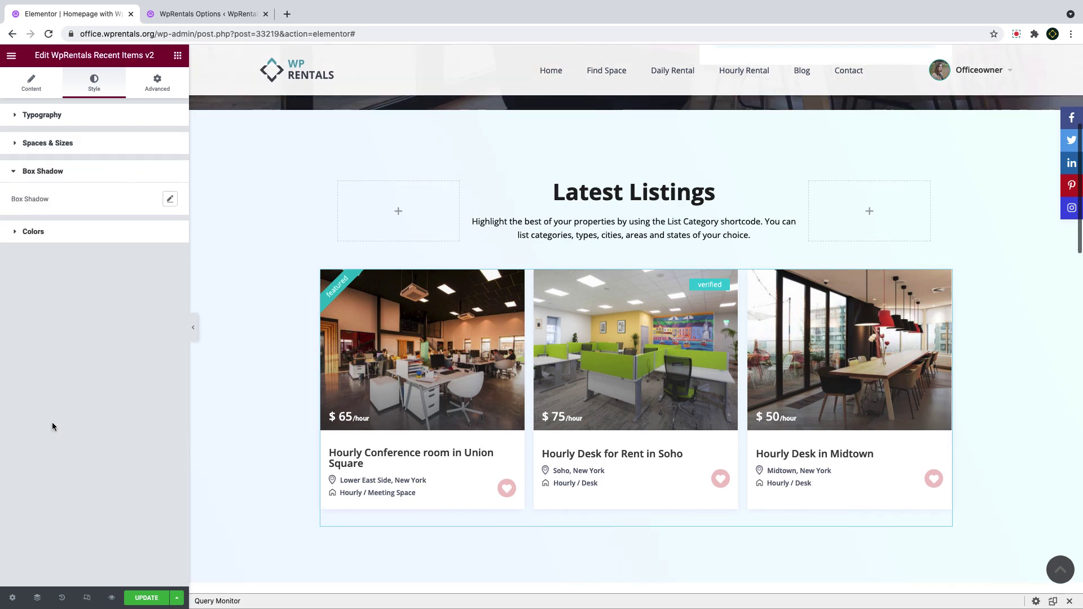
pyautogui.click(168, 199)
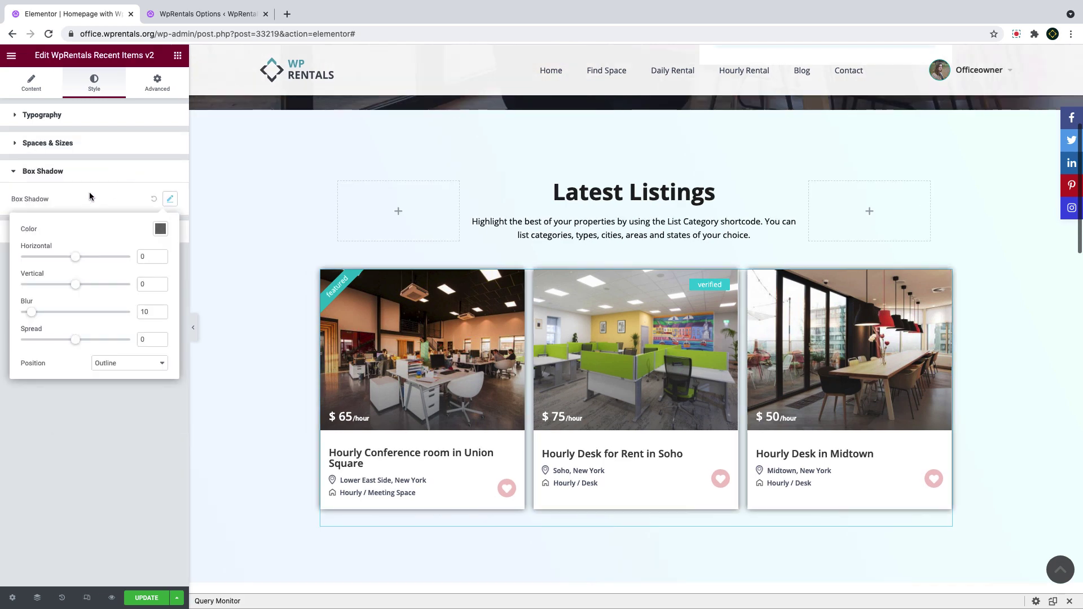
pyautogui.moveTo(75, 257)
pyautogui.mouseDown()
pyautogui.moveTo(103, 261)
pyautogui.moveTo(78, 263)
pyautogui.mouseUp()
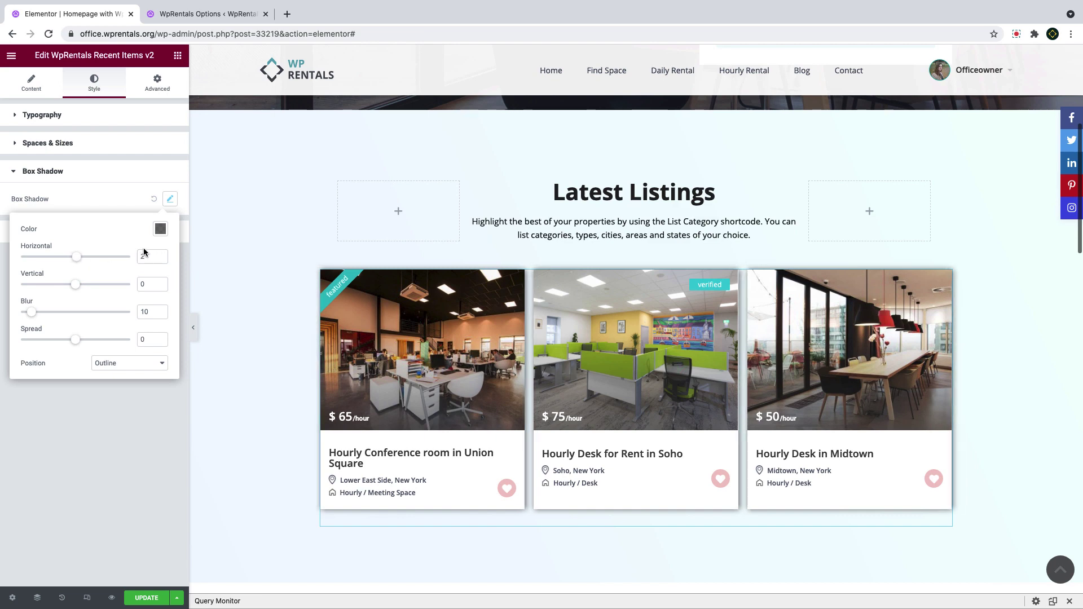
pyautogui.click(154, 200)
# Set the cards' Unit Background colour to dark red-brown #412828
pyautogui.click(97, 233)
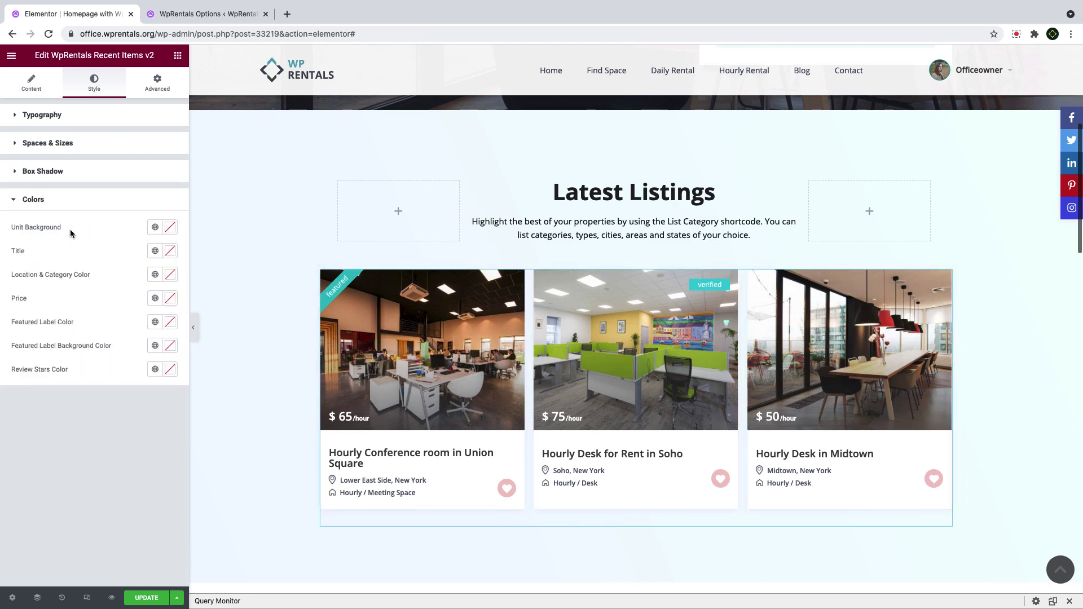
pyautogui.click(171, 229)
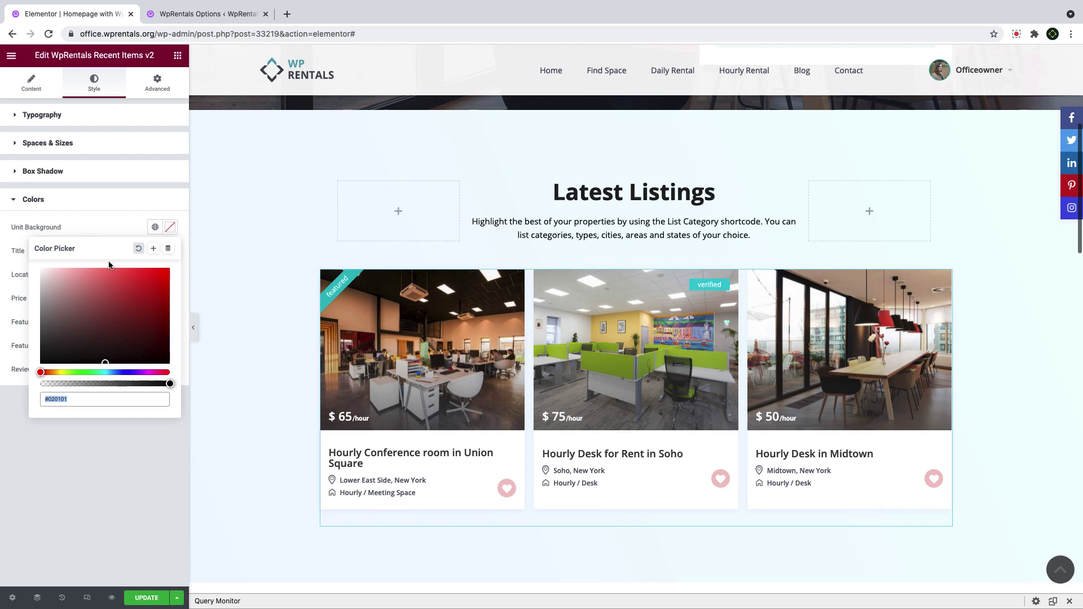
pyautogui.click(106, 342)
pyautogui.moveTo(107, 342); pyautogui.dragTo(37, 222)
pyautogui.click(83, 222)
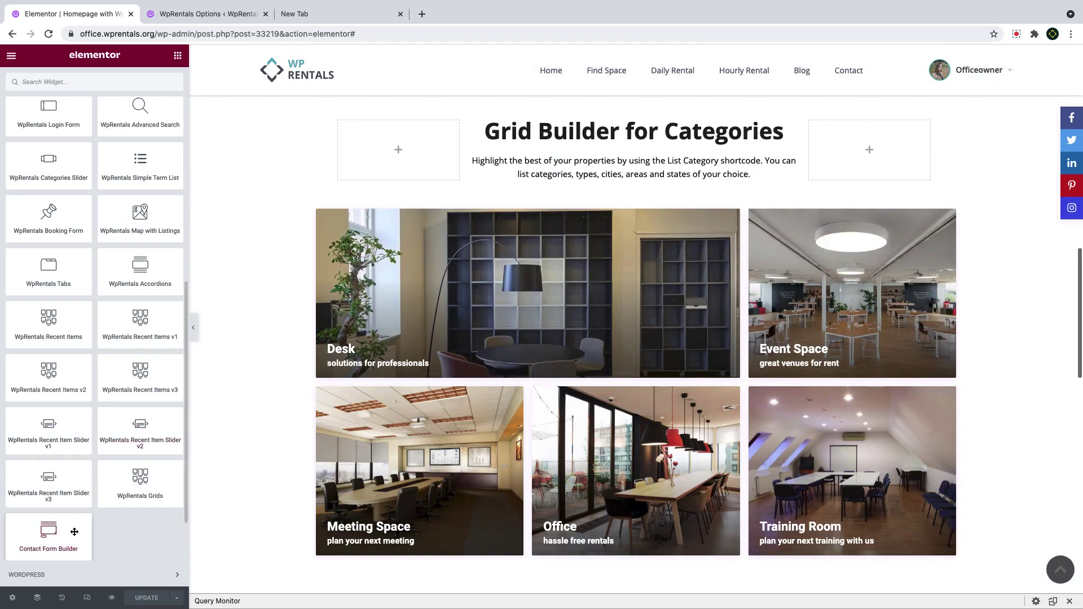
# In the category grid widget, keep terms shown by Type and set Design Type 3 tiles
pyautogui.click(160, 486)
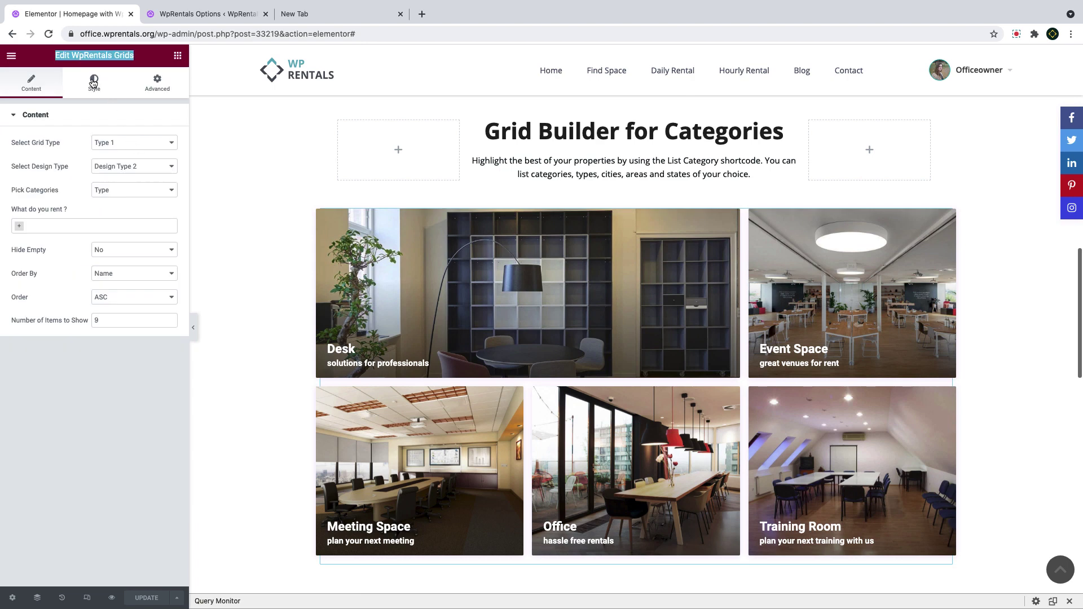
pyautogui.click(120, 190)
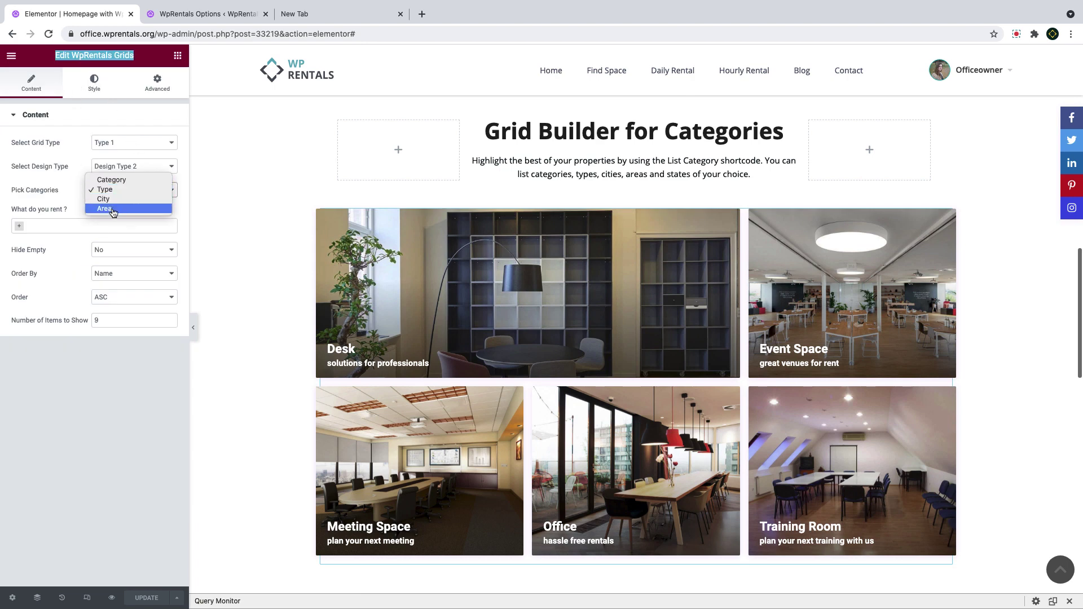
pyautogui.click(122, 172)
pyautogui.click(122, 171)
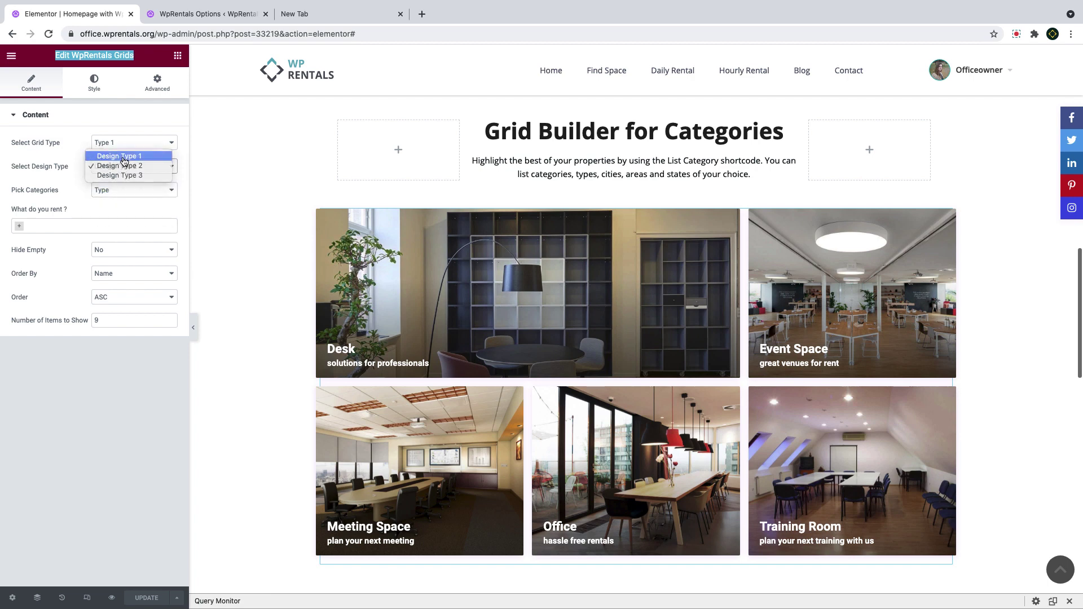
pyautogui.click(122, 158)
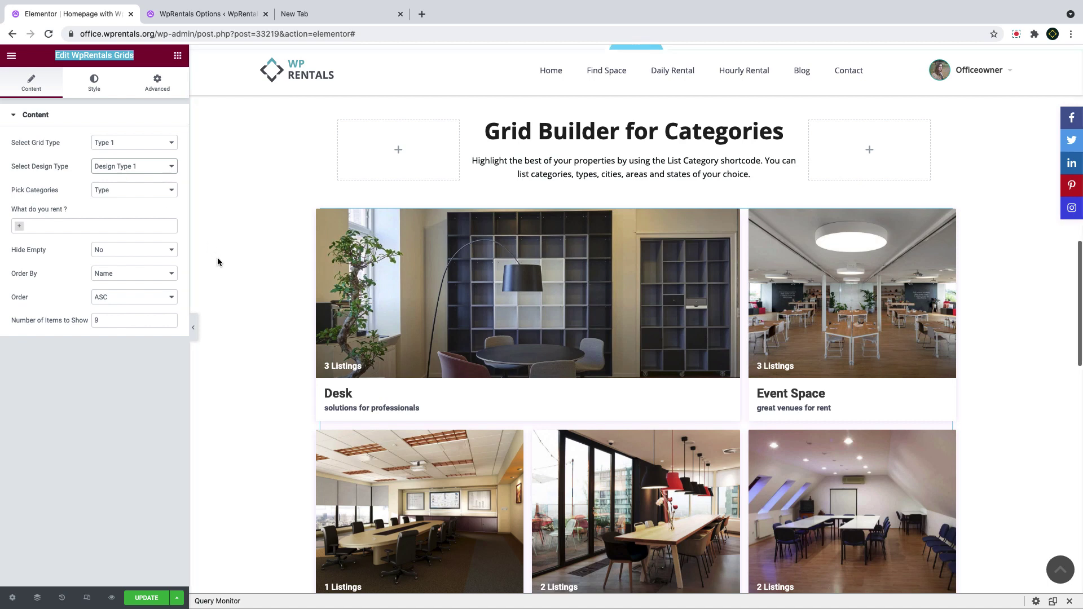
pyautogui.scroll(-1, 218, 258)
pyautogui.click(101, 171)
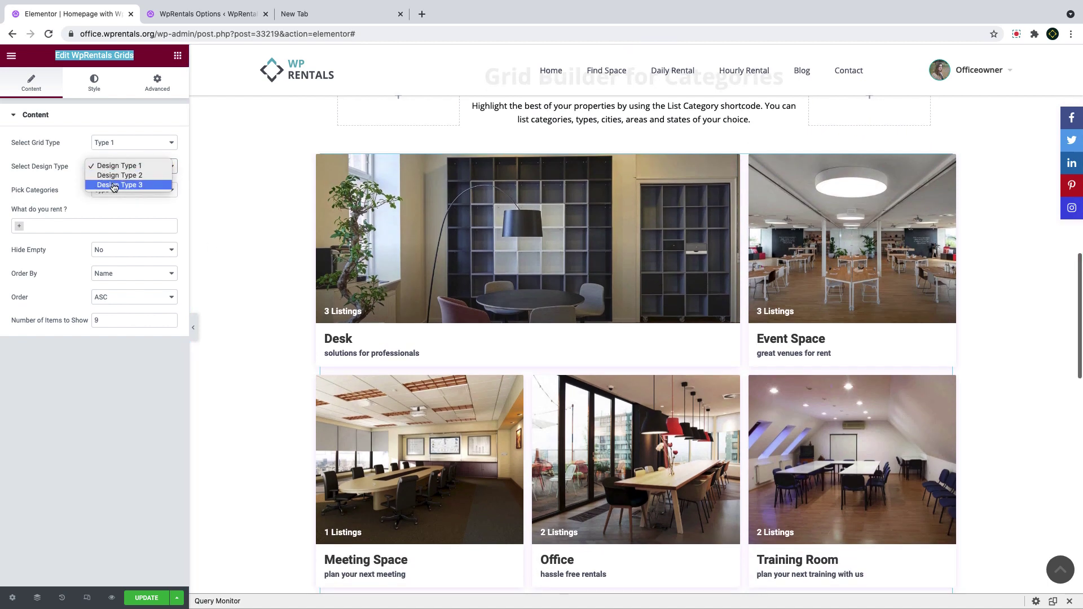
pyautogui.click(113, 185)
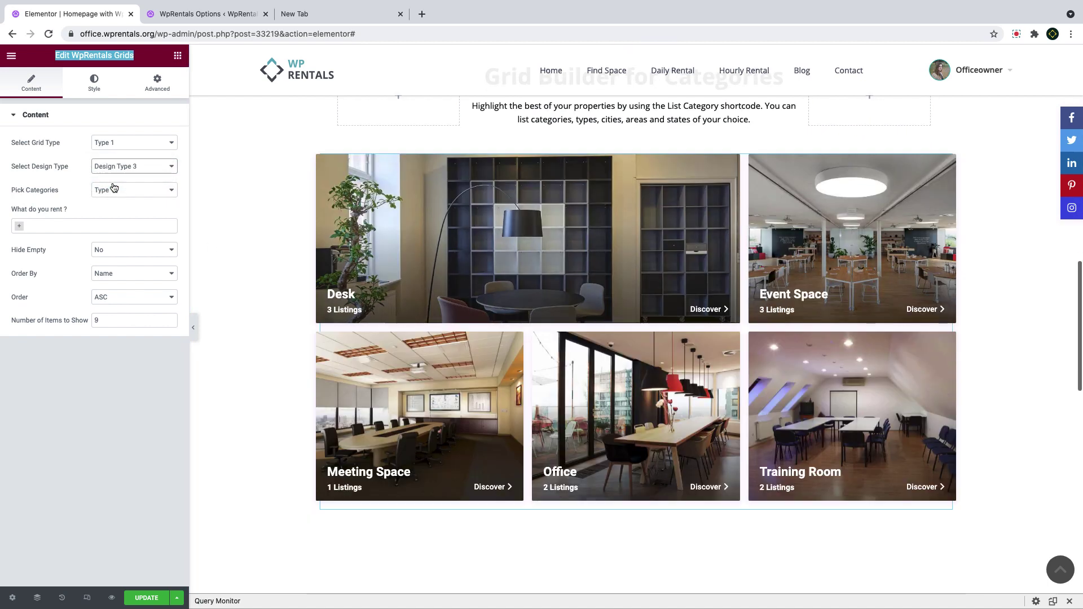
# Try grid layouts Type 2 and Type 3, then settle on grid Type 5
pyautogui.click(126, 145)
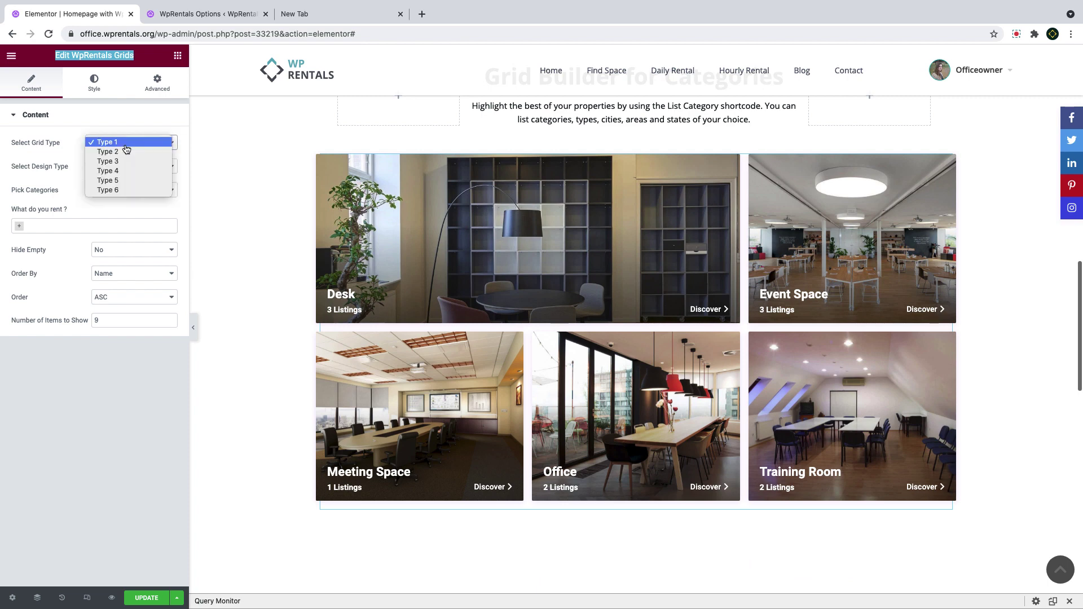
pyautogui.click(123, 153)
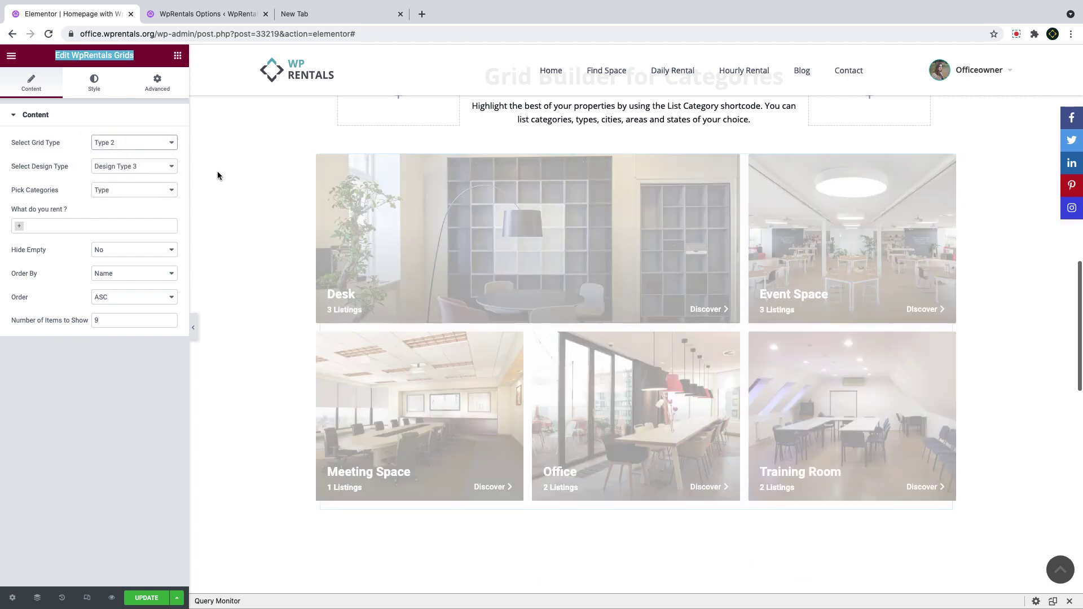
pyautogui.click(102, 141)
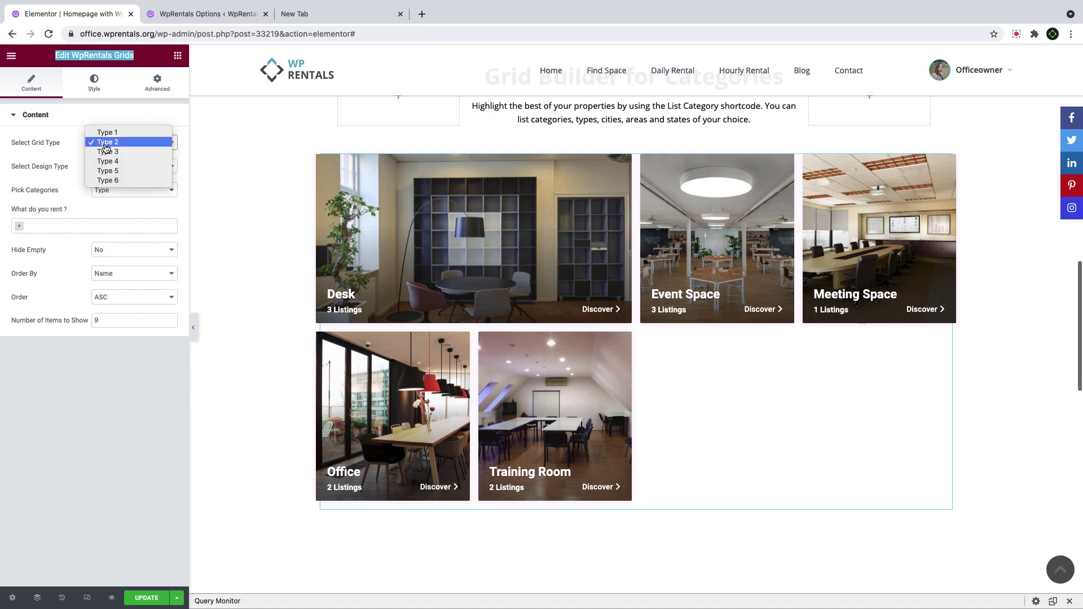
pyautogui.click(112, 154)
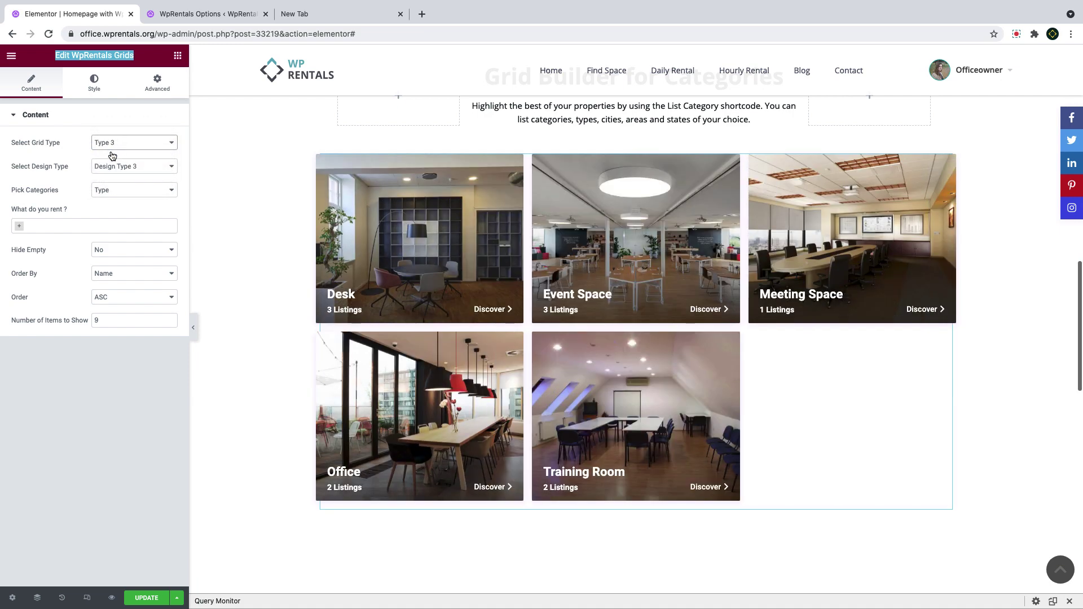
pyautogui.click(110, 144)
pyautogui.click(110, 163)
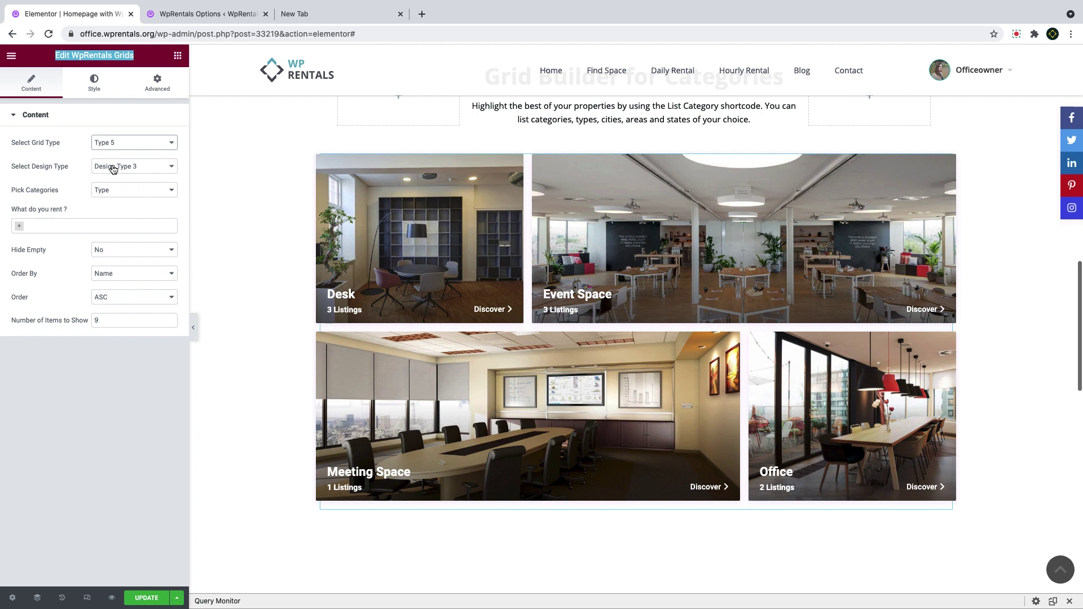
# Keep empty categories shown, add no specific categories, and keep ASC sort order
pyautogui.click(109, 256)
pyautogui.click(81, 228)
pyautogui.click(80, 227)
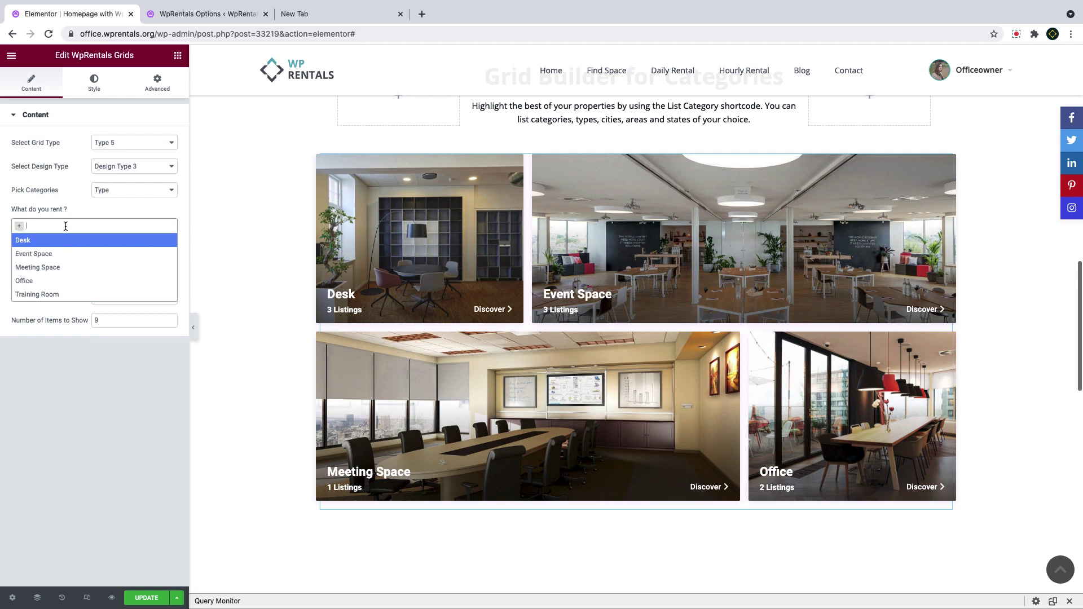
pyautogui.press('Escape')
pyautogui.click(106, 295)
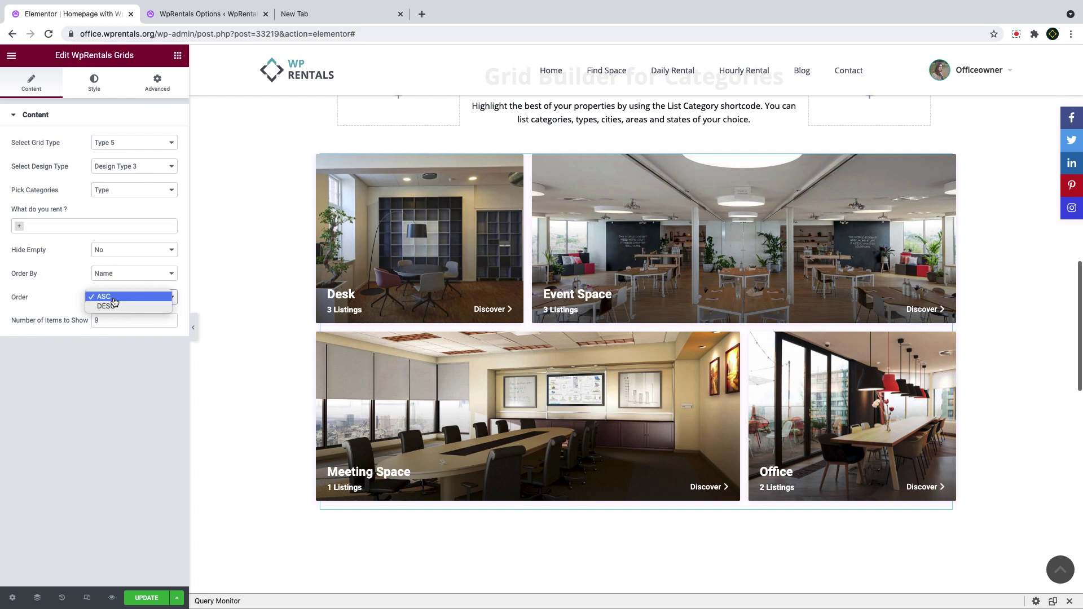
pyautogui.click(113, 300)
# In the grid's style settings, set the tile gaps to 5 px
pyautogui.click(99, 90)
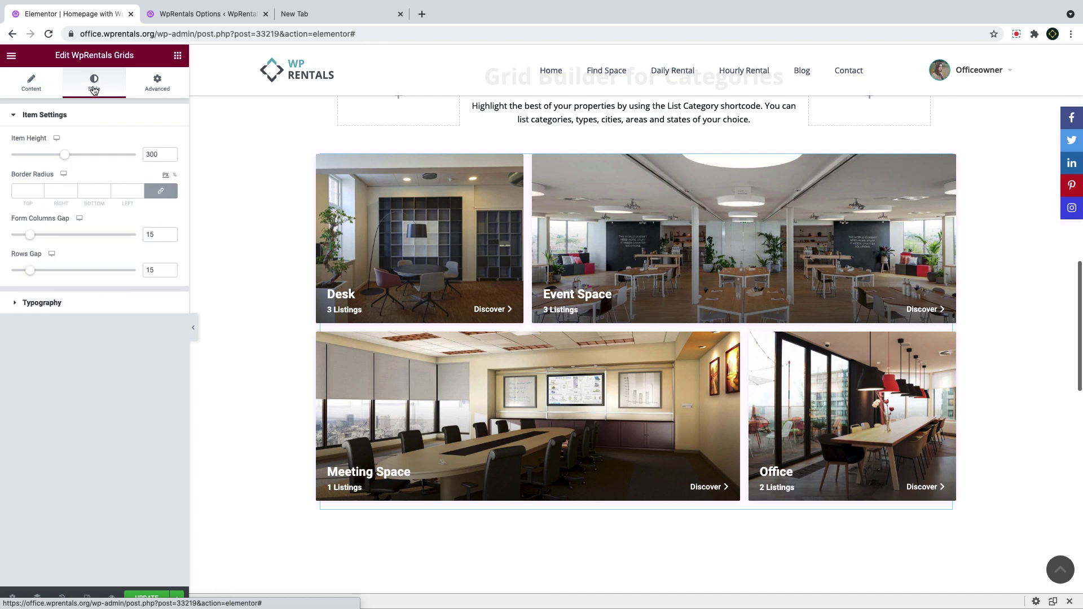
pyautogui.moveTo(66, 158); pyautogui.dragTo(88, 161)
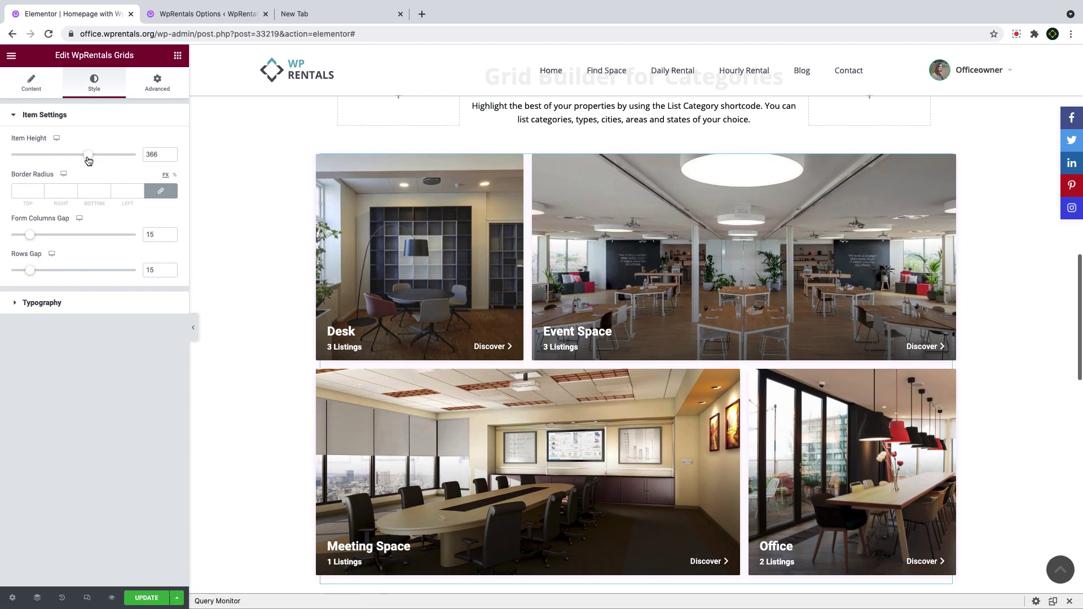
pyautogui.click(26, 189)
pyautogui.moveTo(154, 234); pyautogui.dragTo(144, 236)
pyautogui.write('5')
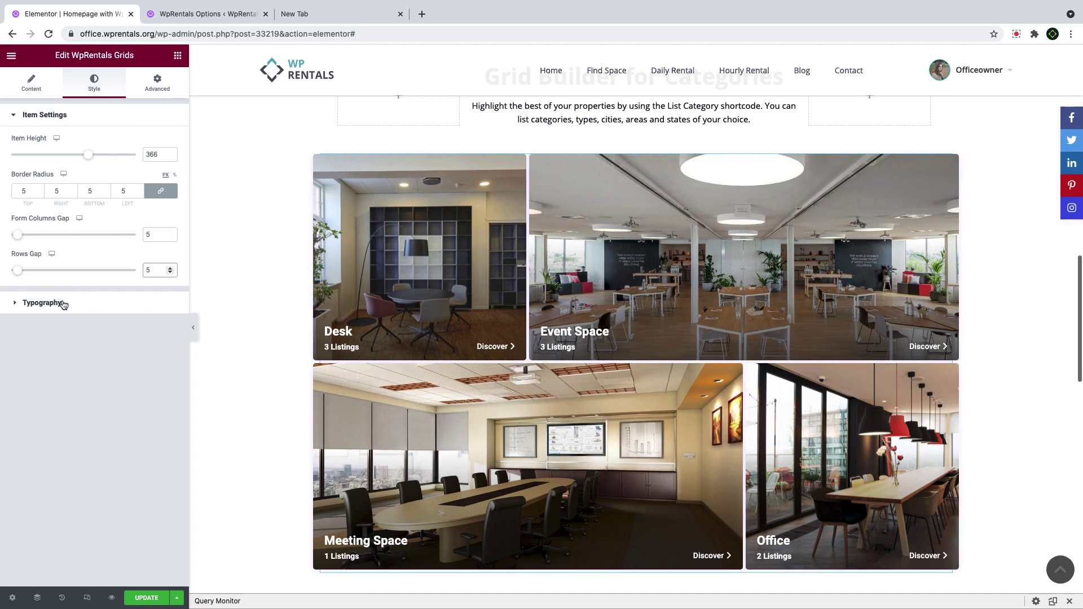
# Change the tile Title Typography size from 24 to 22, keeping the Roboto font
pyautogui.click(58, 304)
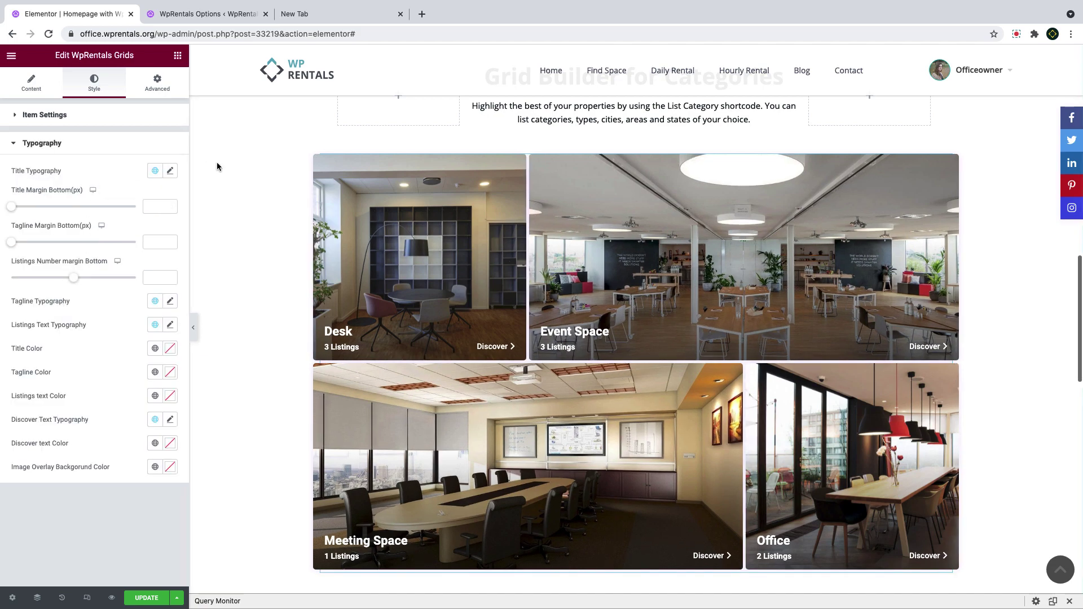
pyautogui.click(171, 173)
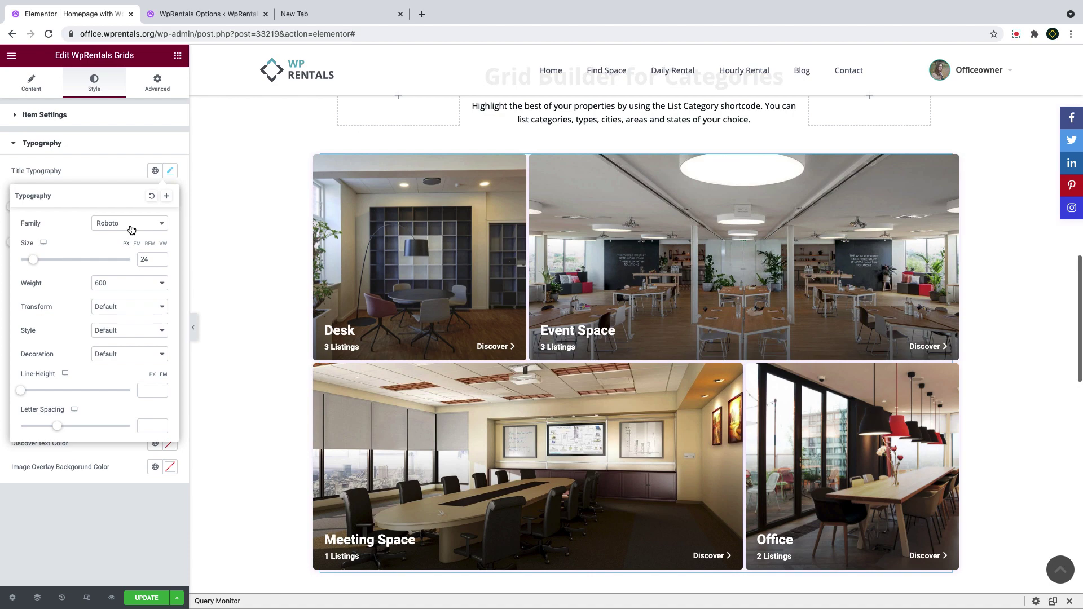
pyautogui.click(131, 228)
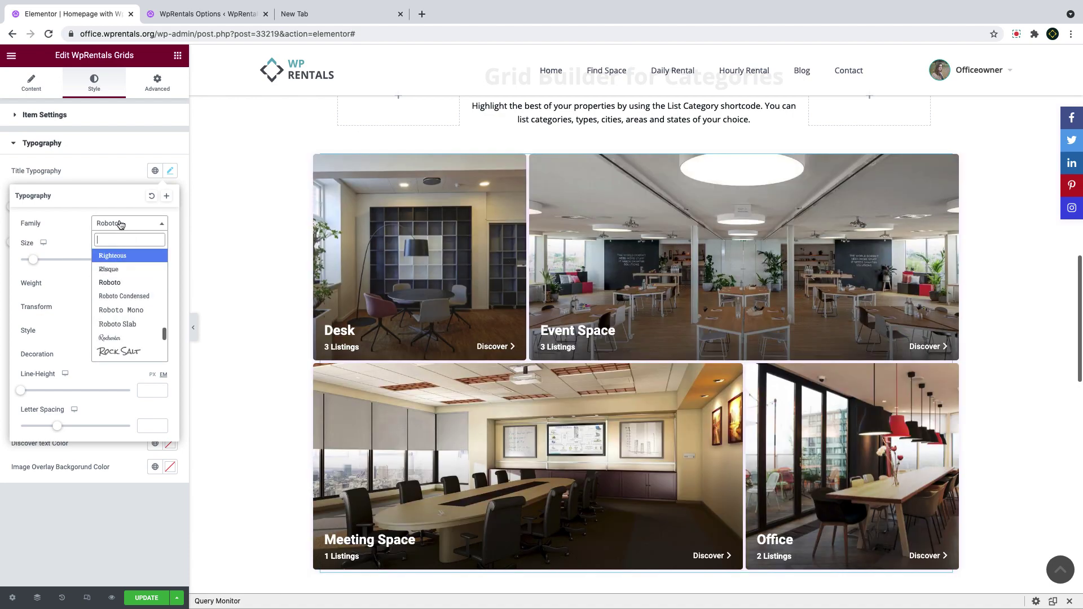
pyautogui.click(120, 224)
pyautogui.moveTo(150, 260); pyautogui.dragTo(136, 261)
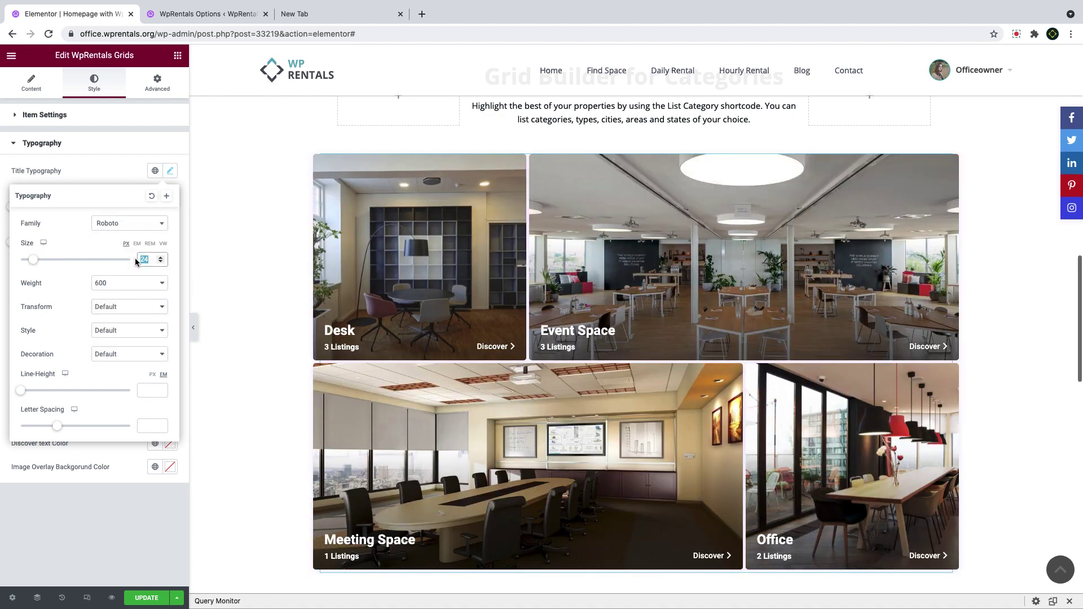
pyautogui.write('22')
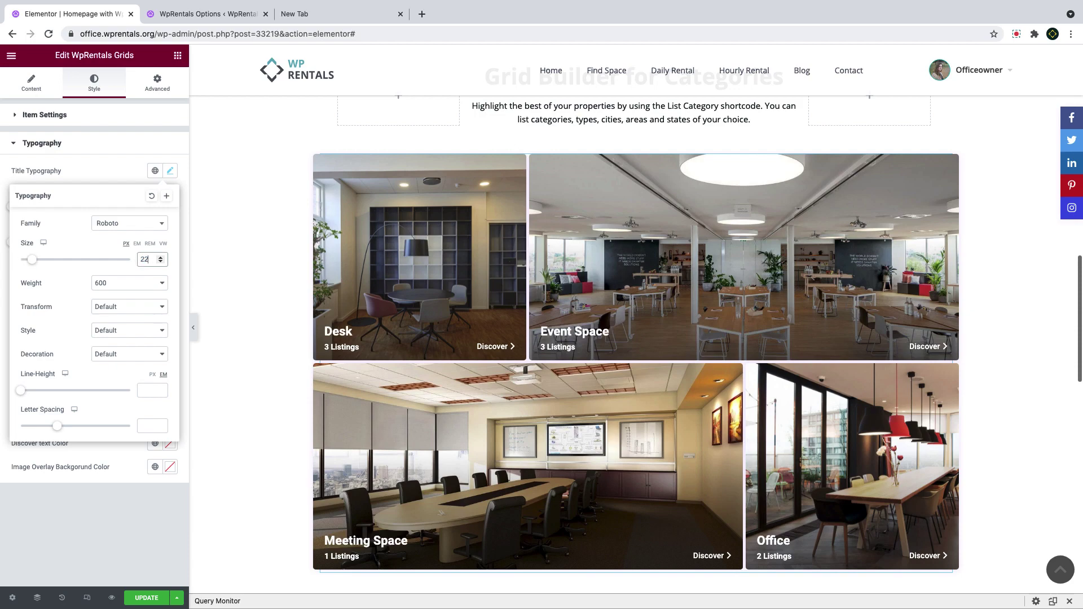
pyautogui.click(164, 475)
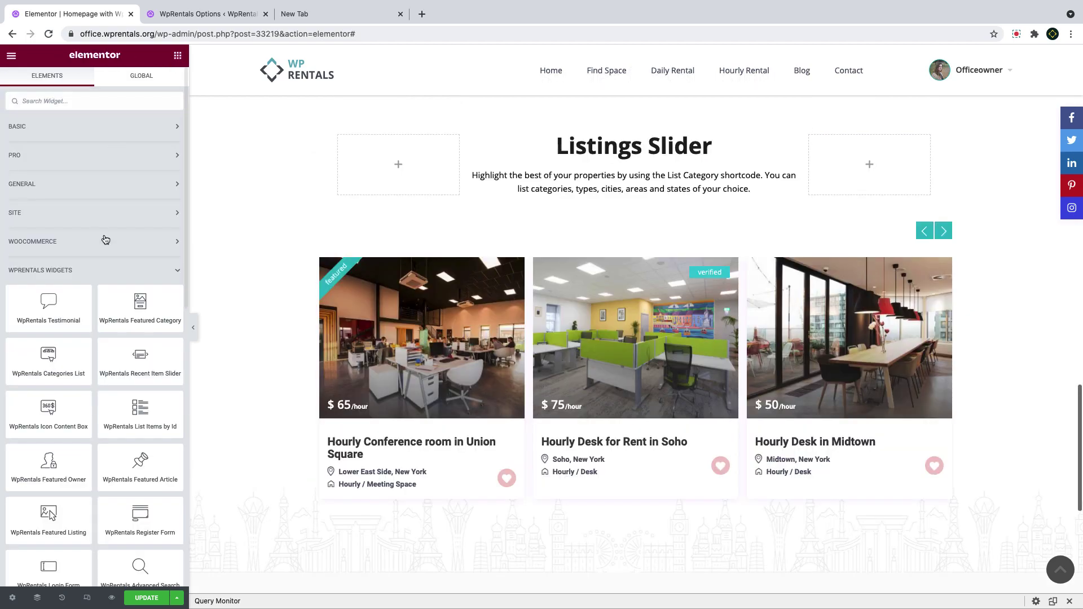
# Set the Recent Item Slider v2 to 7 items with featured-only left at no
pyautogui.scroll(-3, 106, 238)
pyautogui.scroll(-4, 105, 238)
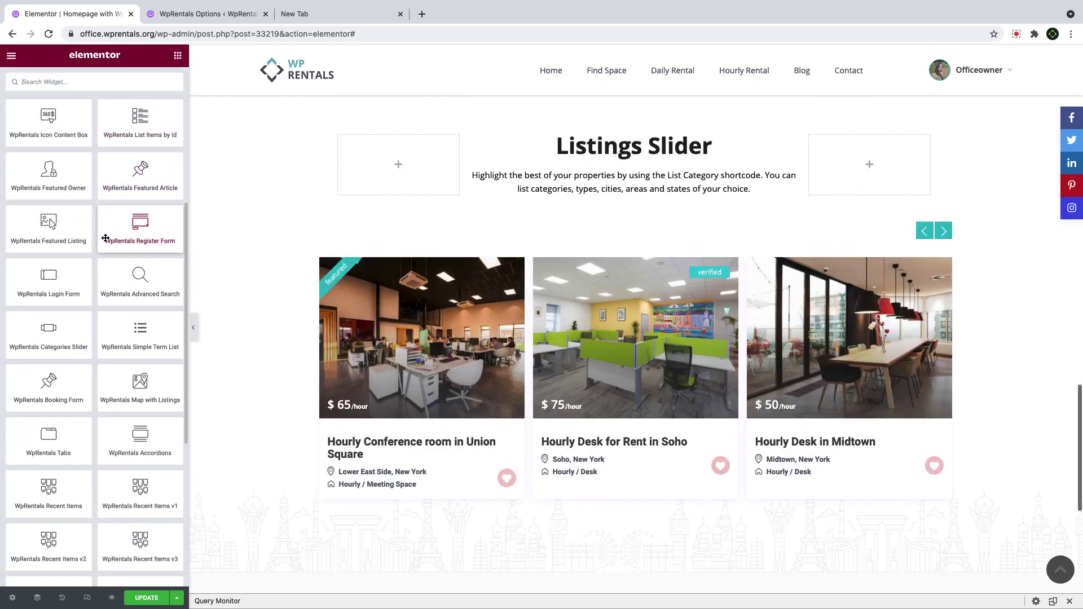
pyautogui.scroll(-3, 63, 483)
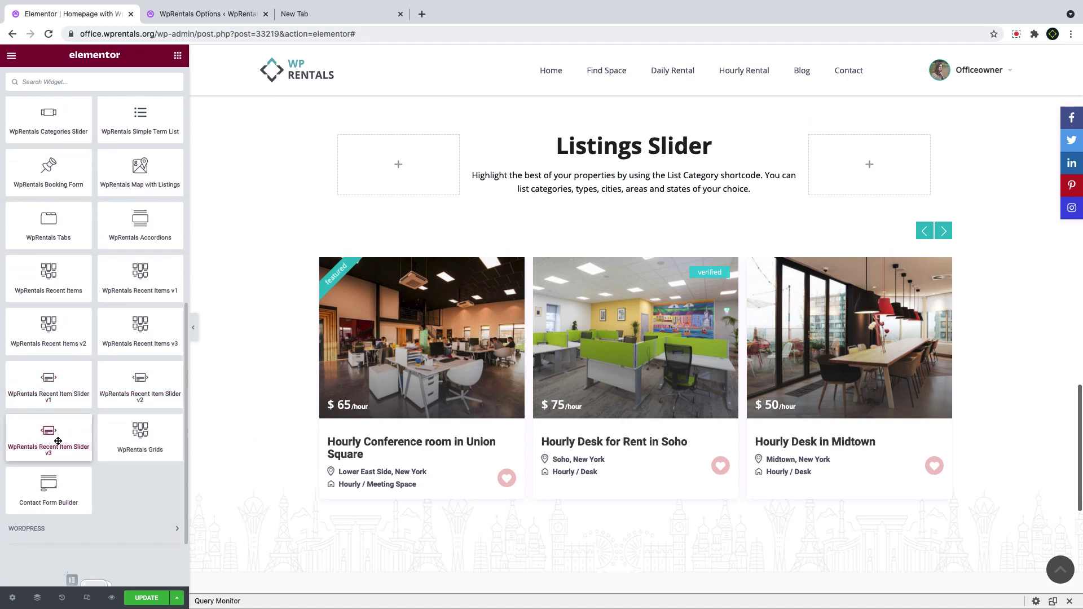
pyautogui.click(338, 237)
pyautogui.moveTo(163, 55); pyautogui.dragTo(32, 59)
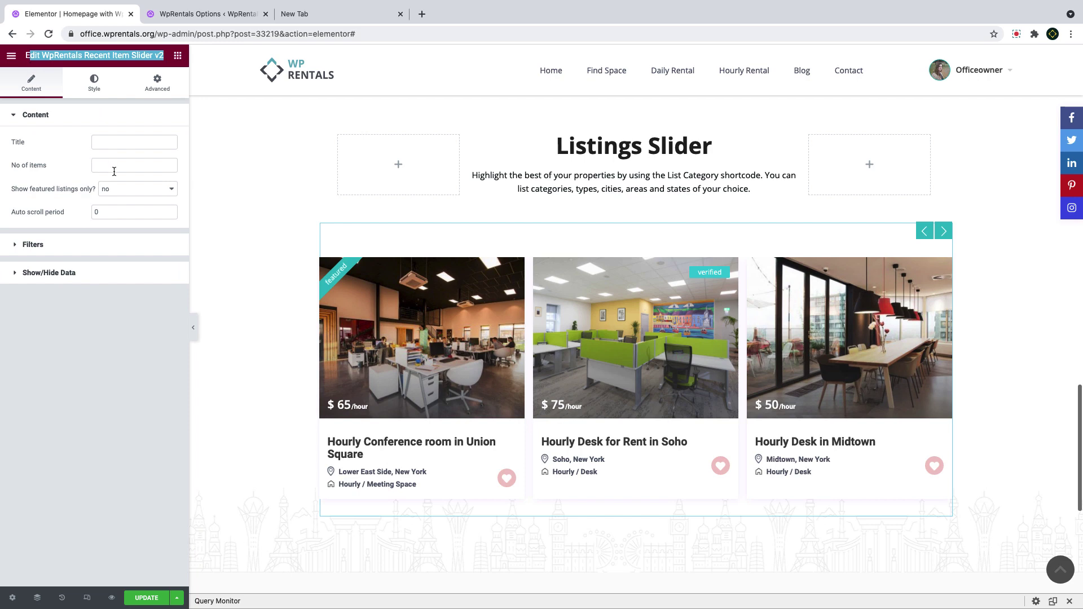
pyautogui.click(114, 168)
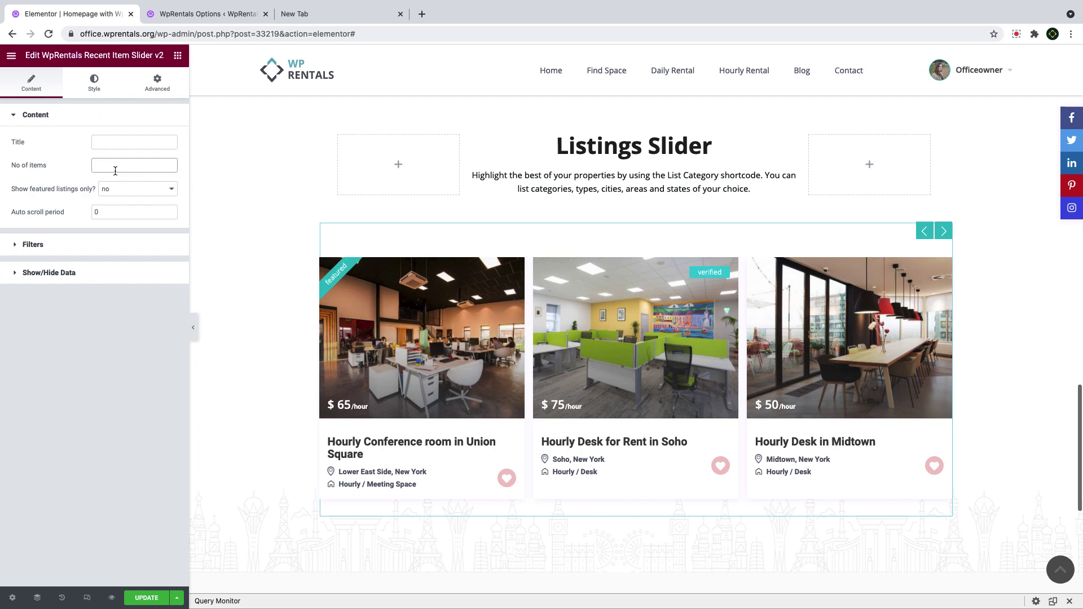
pyautogui.write('7')
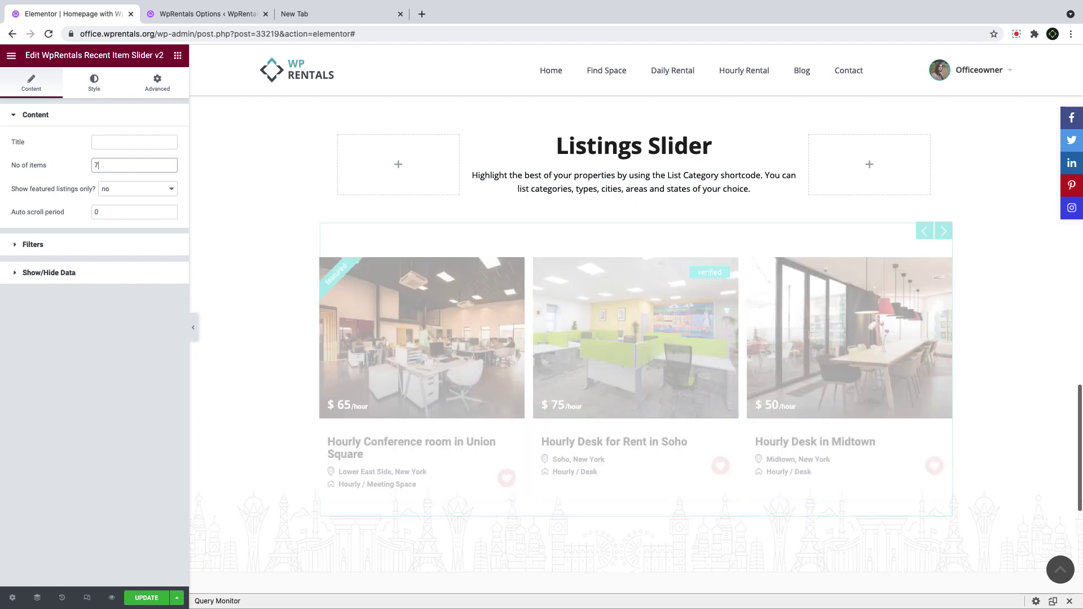
pyautogui.click(135, 193)
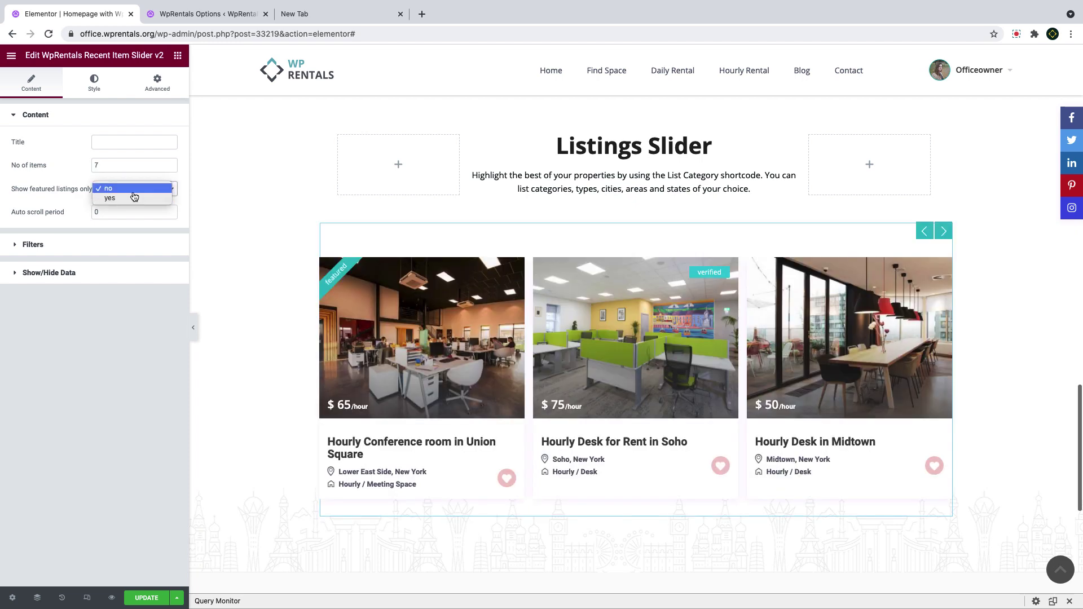
pyautogui.click(133, 191)
pyautogui.press('Tab')
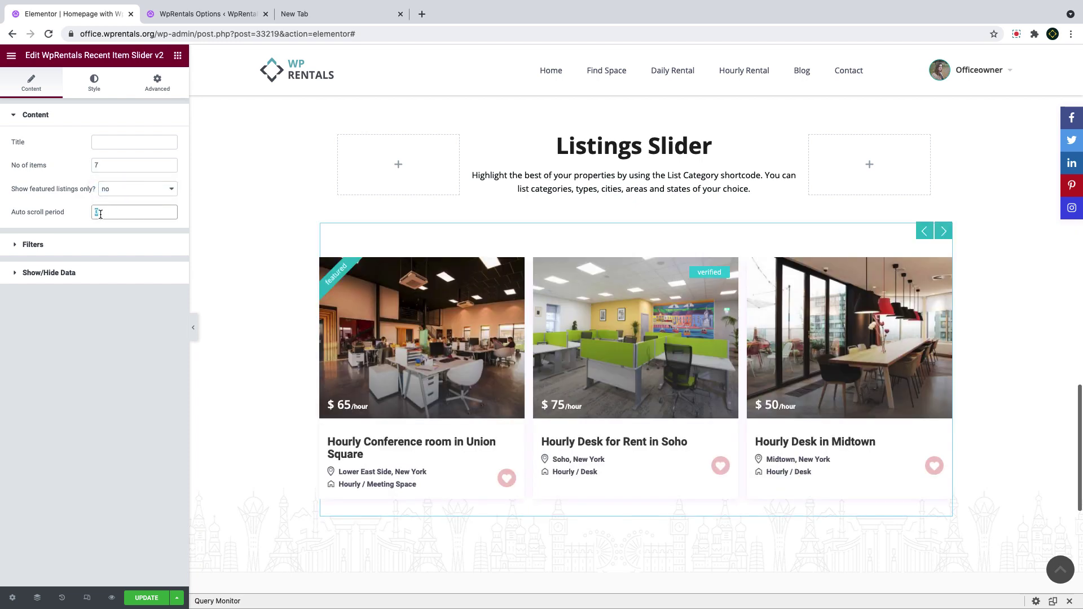
# Enter the auto scroll period, review the filter lists, and hide Add to Favorites on slider cards
pyautogui.write('8000')
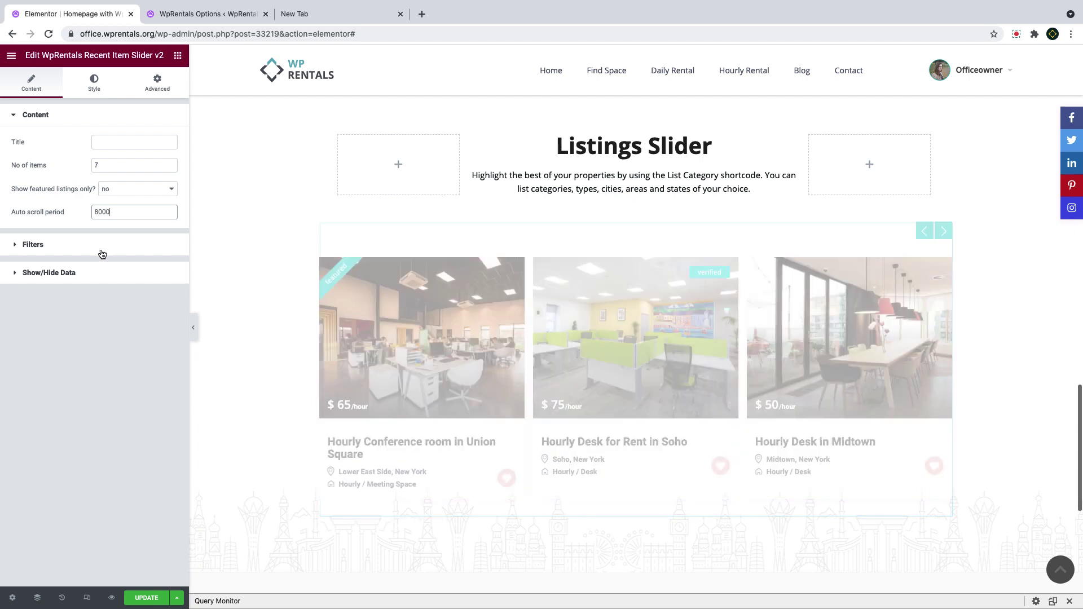
pyautogui.click(101, 248)
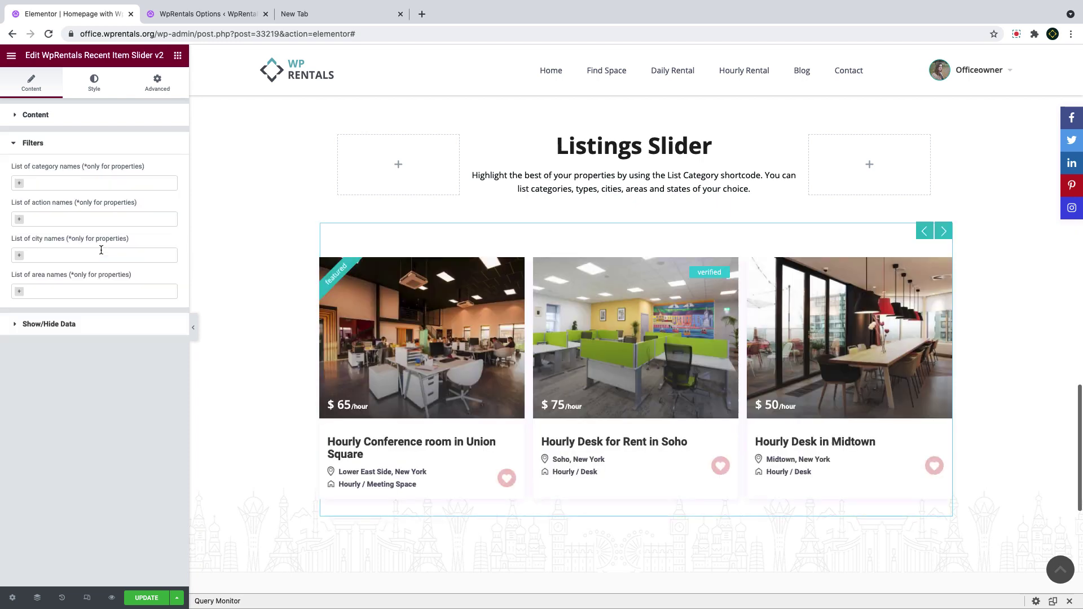
pyautogui.click(52, 183)
pyautogui.click(46, 220)
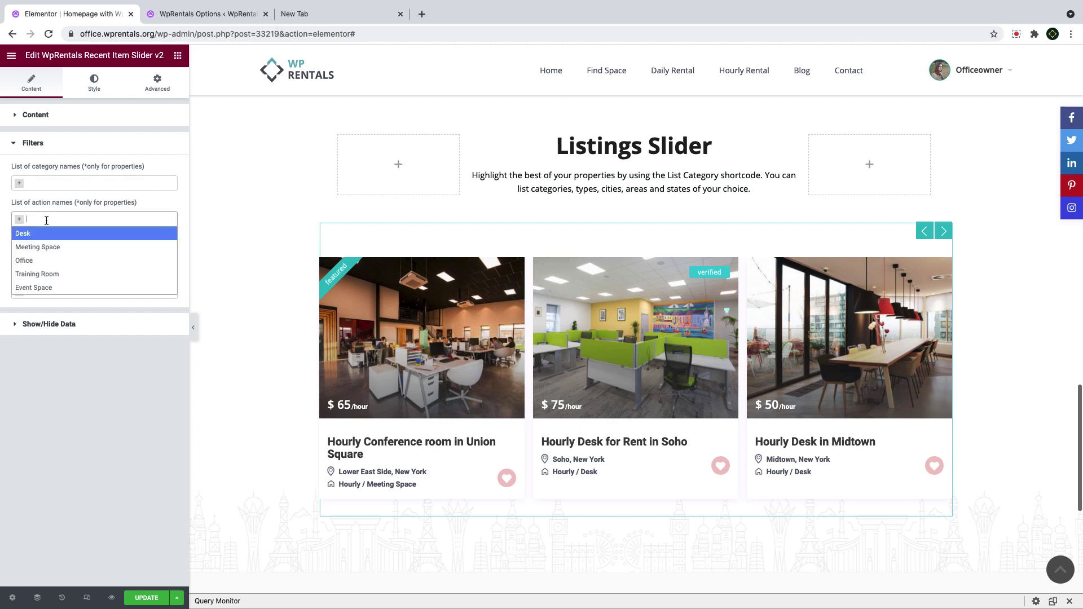
pyautogui.click(46, 220)
pyautogui.click(57, 331)
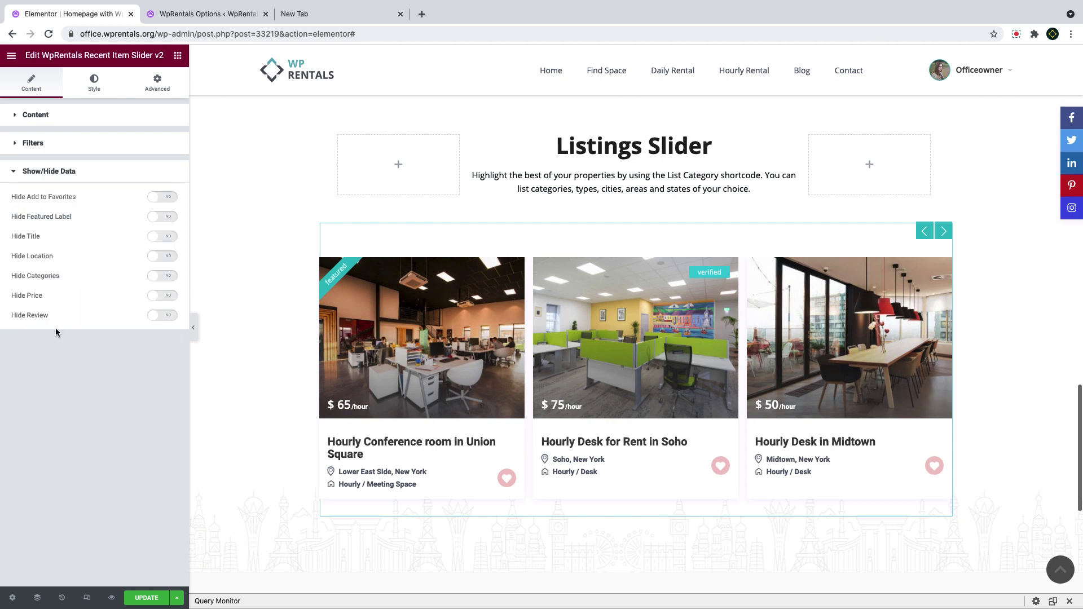
pyautogui.click(161, 198)
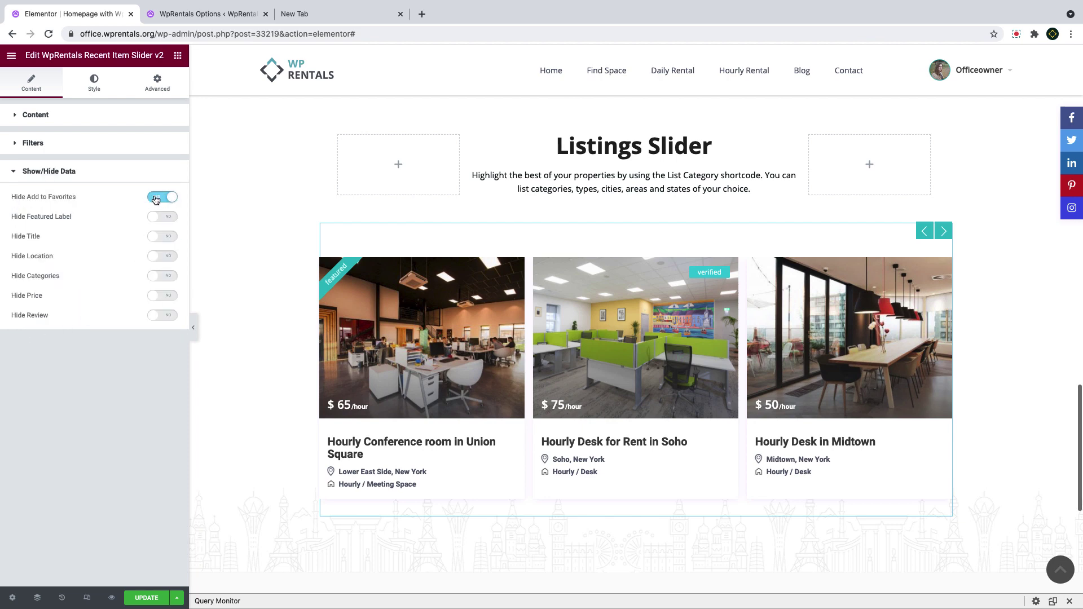
# In the slider's Style settings, open Property Title typography and select its Size field
pyautogui.click(94, 86)
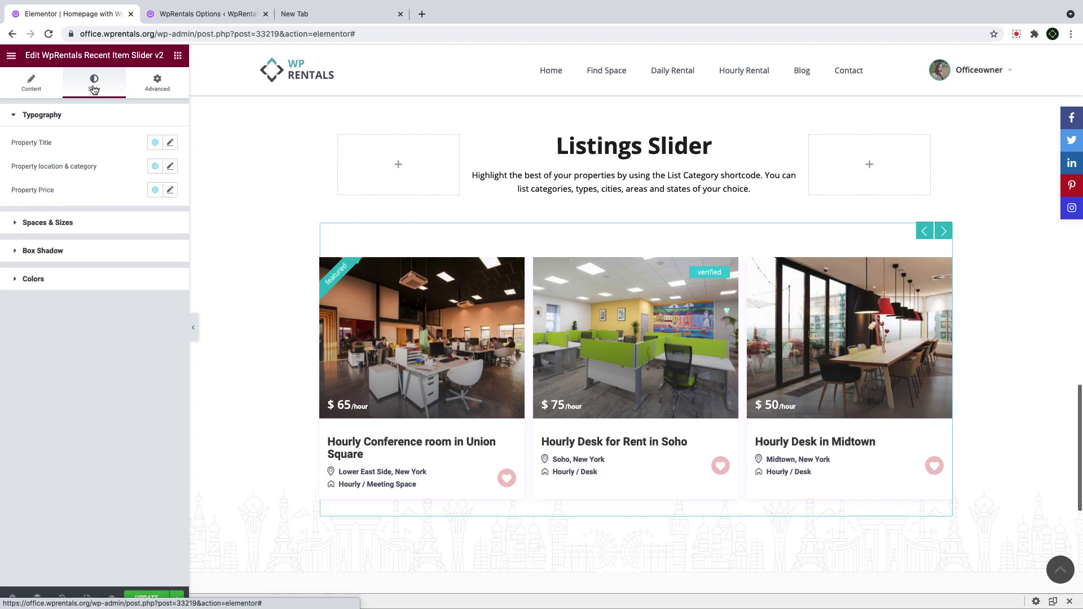
pyautogui.click(170, 143)
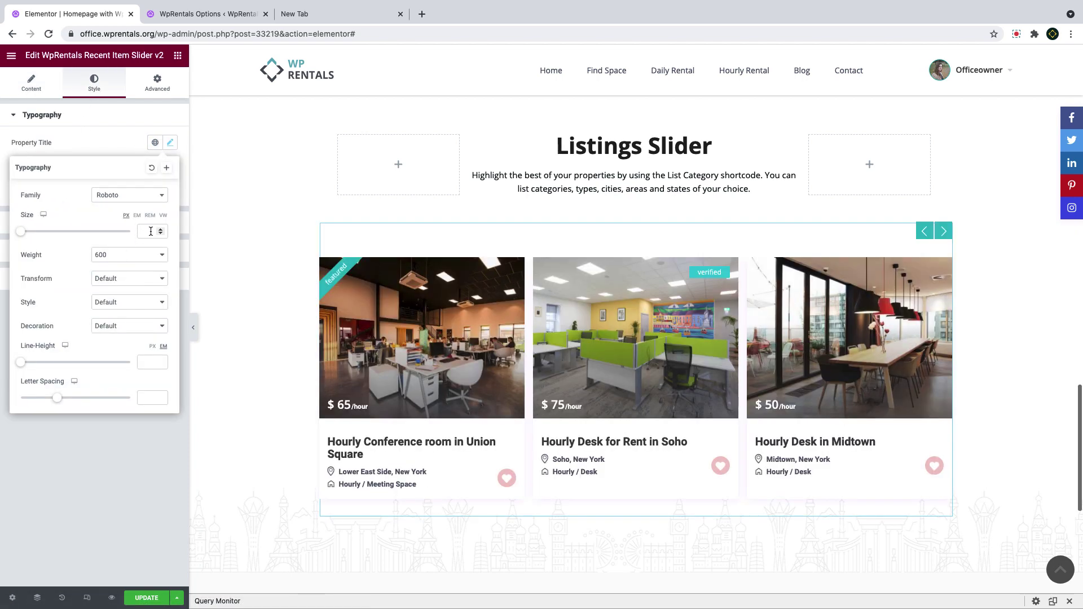
pyautogui.click(150, 232)
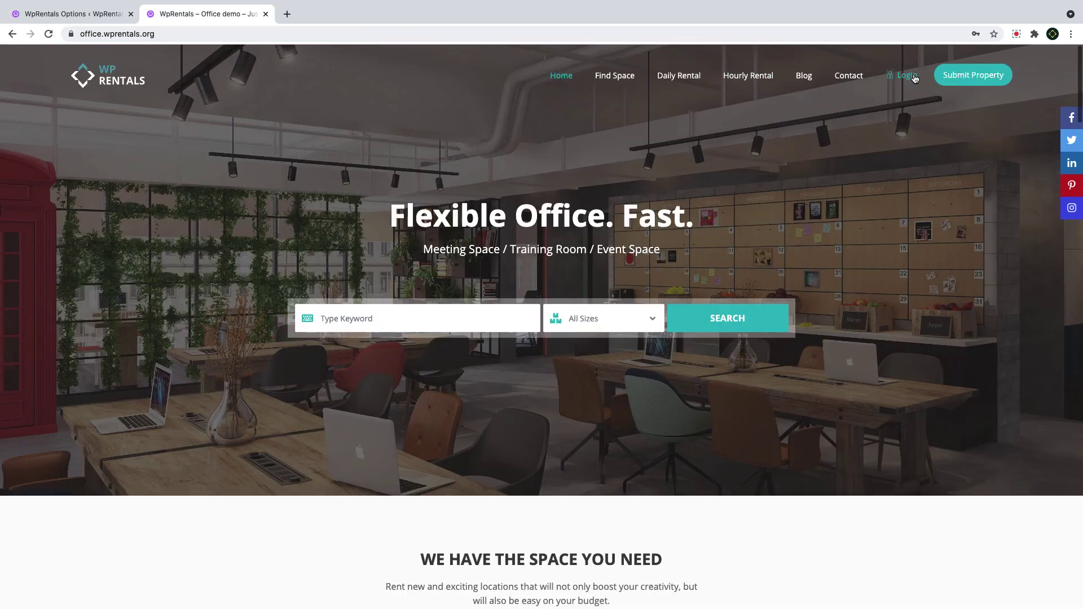
# On the live site, preview the login popup's sign-in, registration and forgot-password forms
pyautogui.click(905, 76)
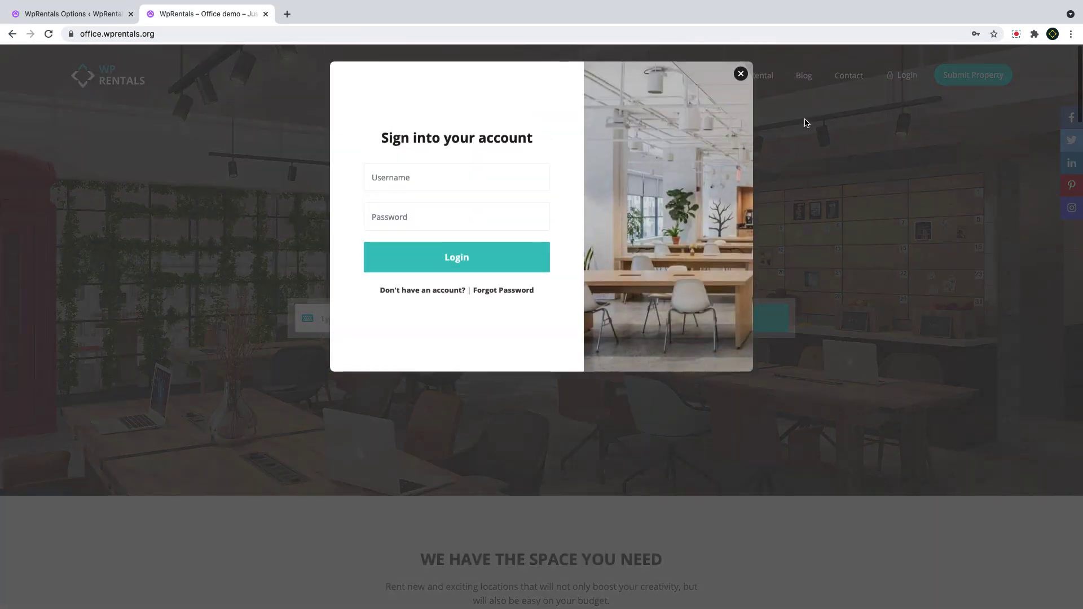
pyautogui.click(423, 290)
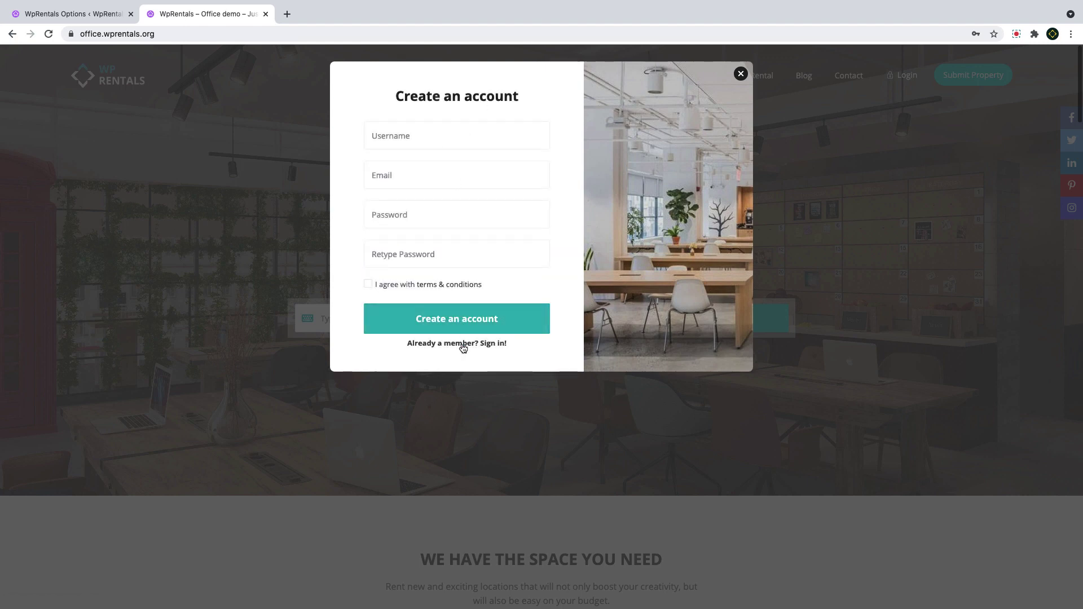
pyautogui.click(480, 344)
pyautogui.click(511, 291)
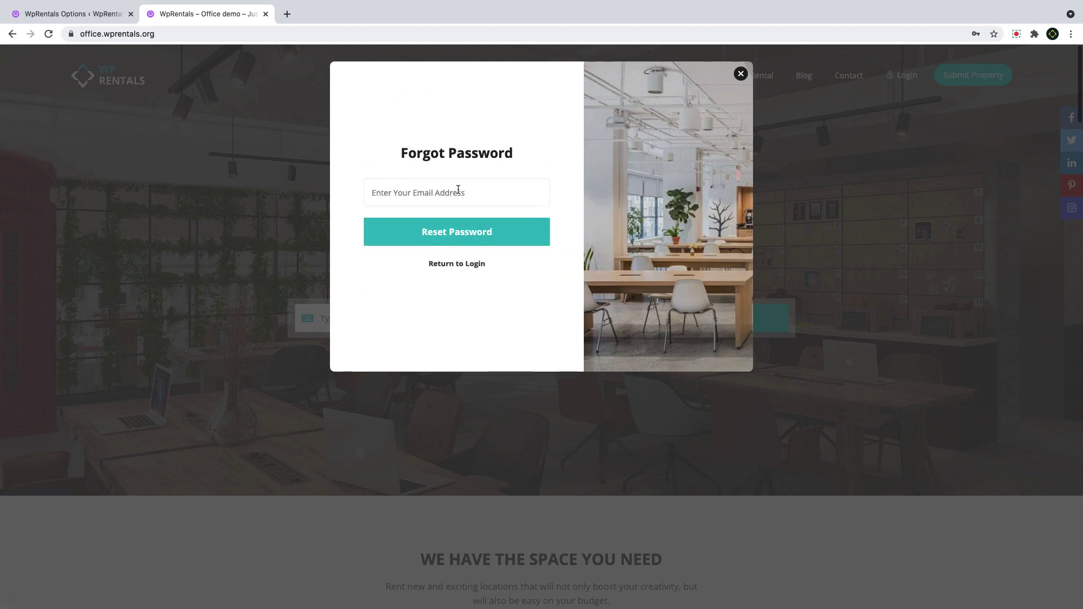
pyautogui.click(478, 193)
pyautogui.hotkey('ctrl', 'shift', 'Tab')
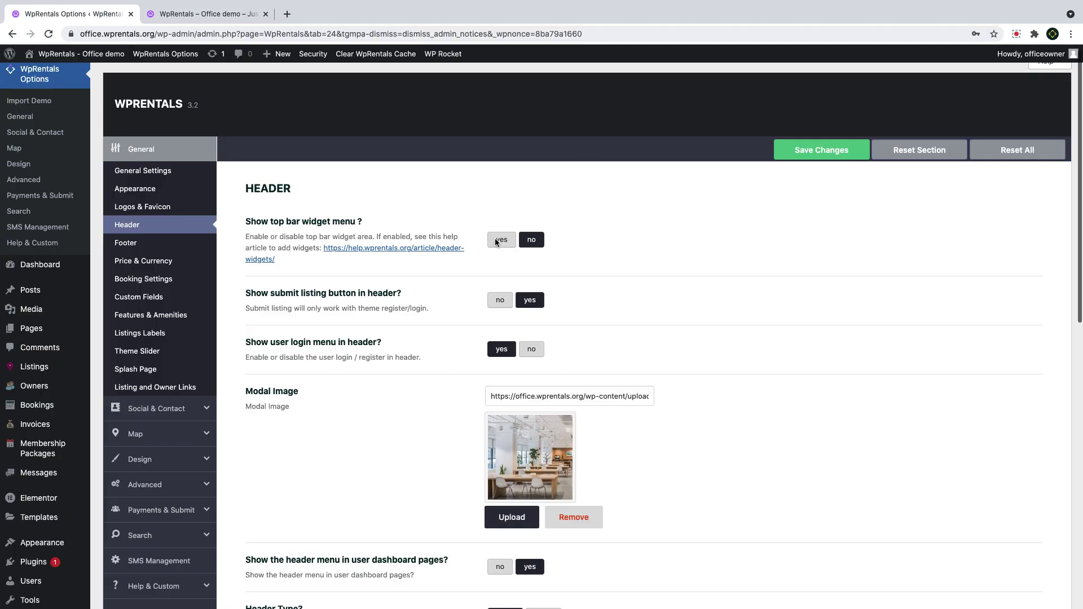
# Open the media uploader for the Modal Image in the Header options
pyautogui.click(511, 524)
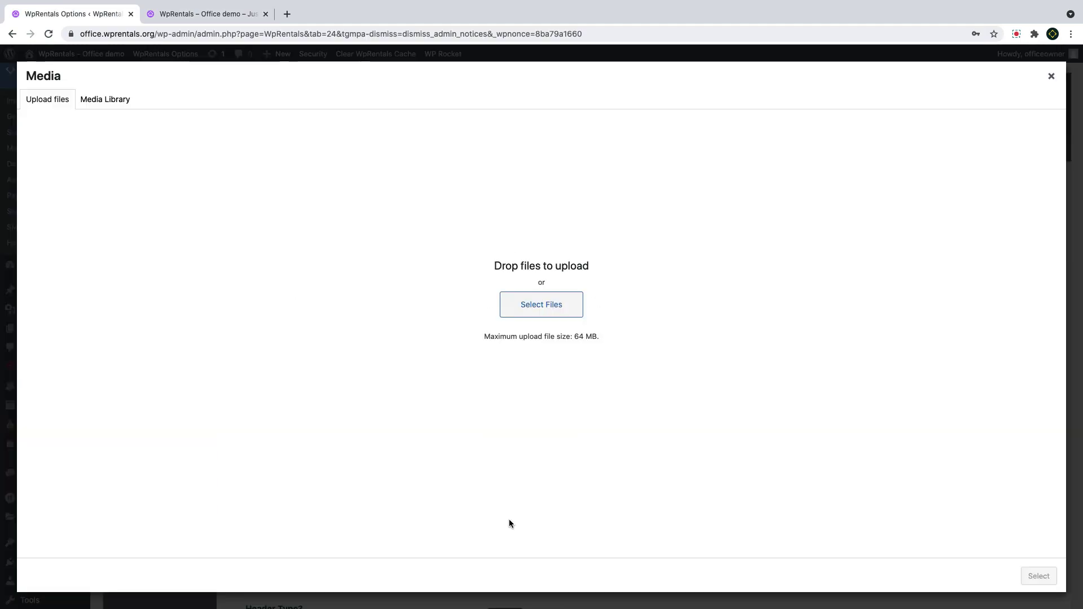